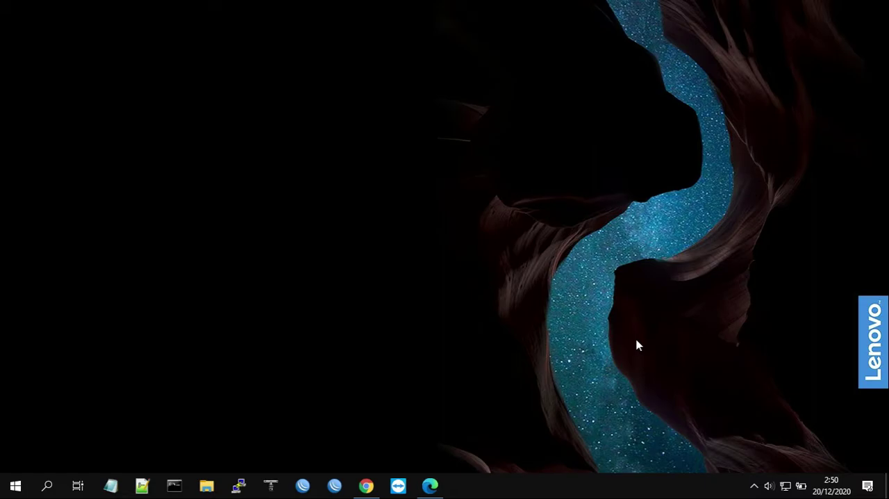
Check the network diagram in Project_UAS.pdf in Edge, switch to WinBox and connect to router 6C:3B:6B:42:6E:0F in a maximized window
click(430, 486)
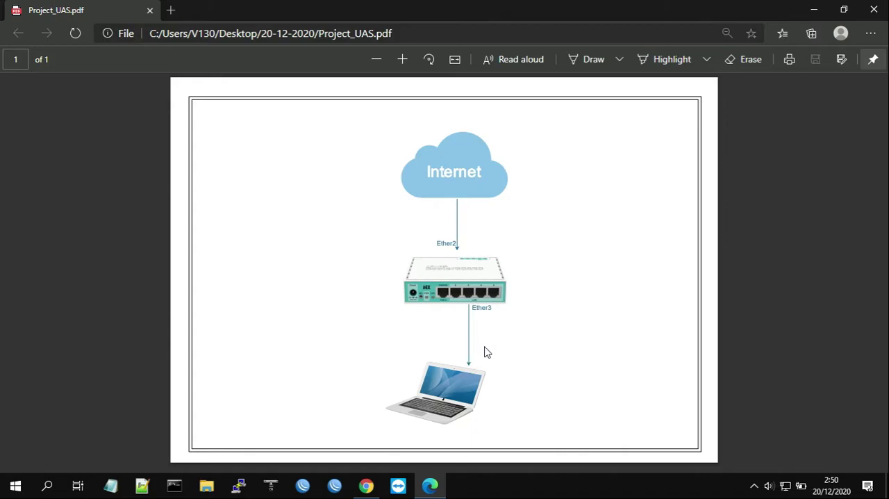
click(814, 9)
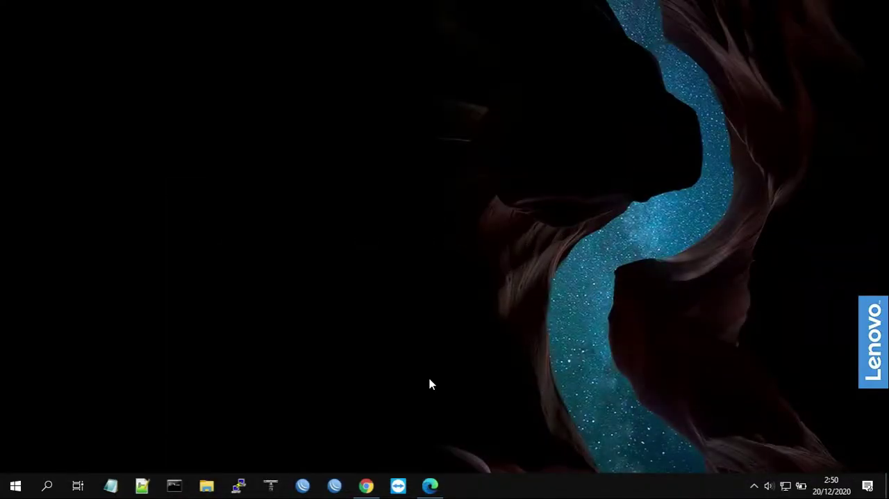
click(333, 485)
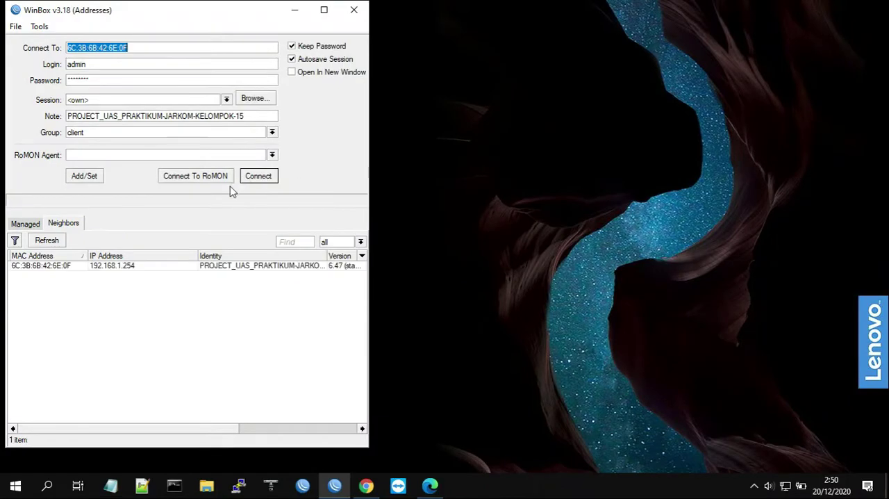
click(259, 177)
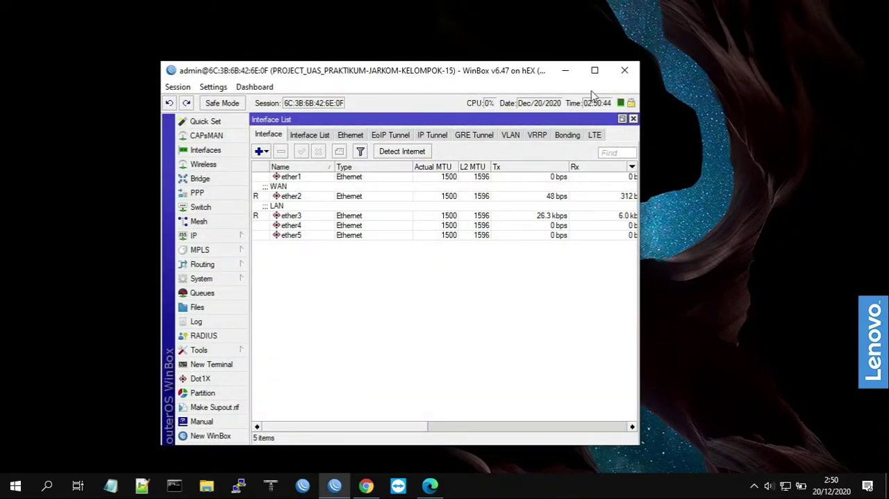
click(595, 70)
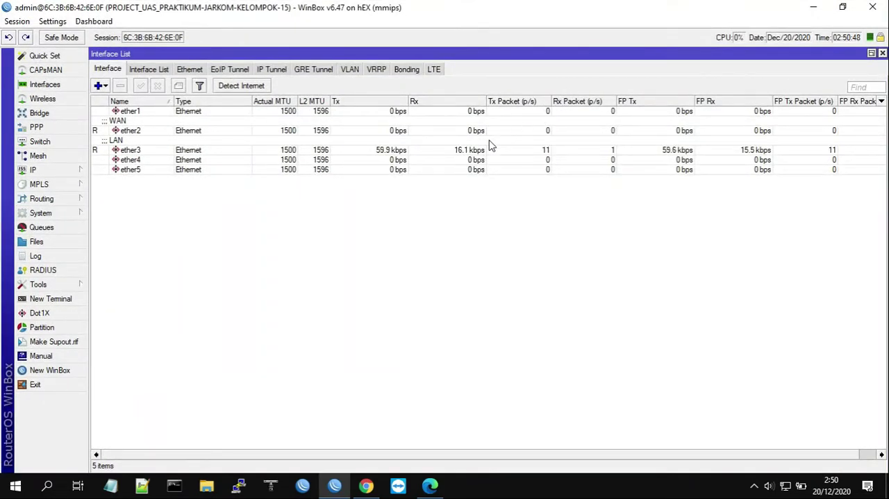
Review the WAN interface ether2 and LAN interface ether3 and examine their assigned IP addresses in the Address List
click(143, 131)
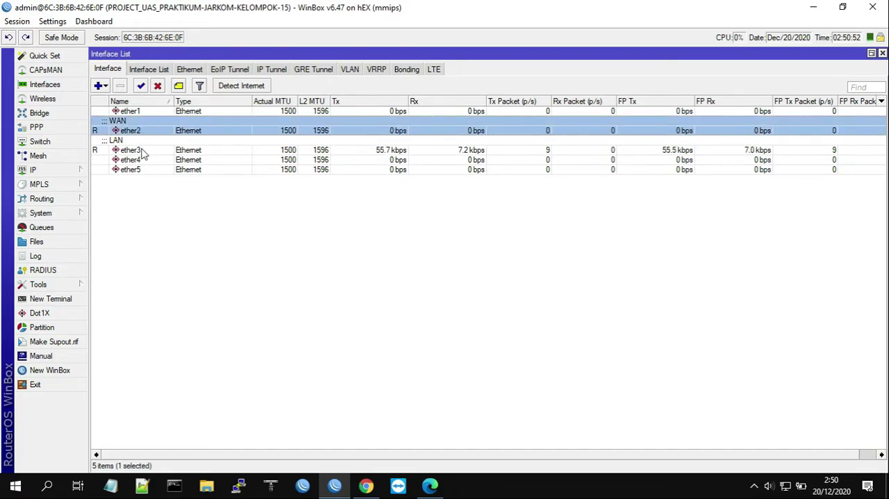
click(144, 152)
click(53, 172)
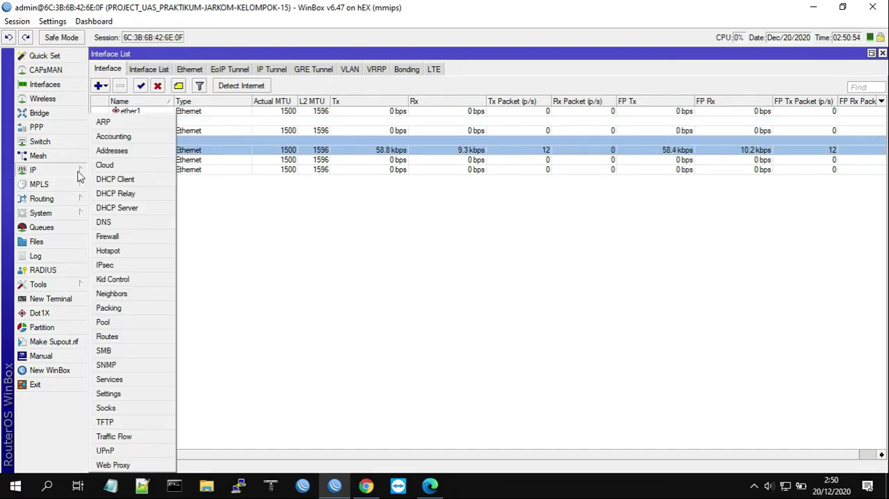
click(115, 150)
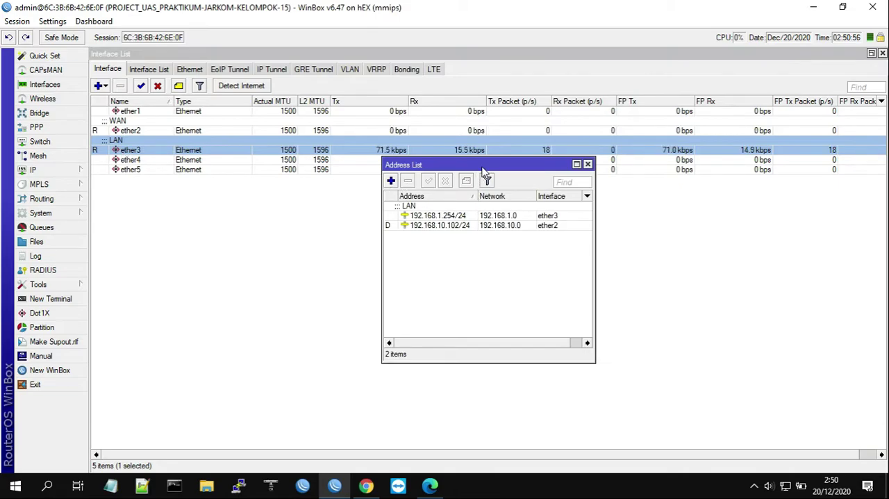
drag(482, 166, 518, 238)
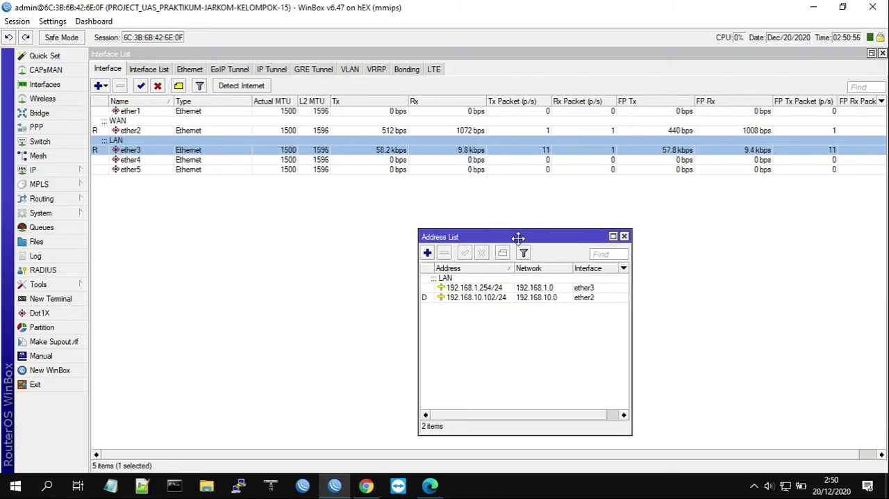
click(492, 289)
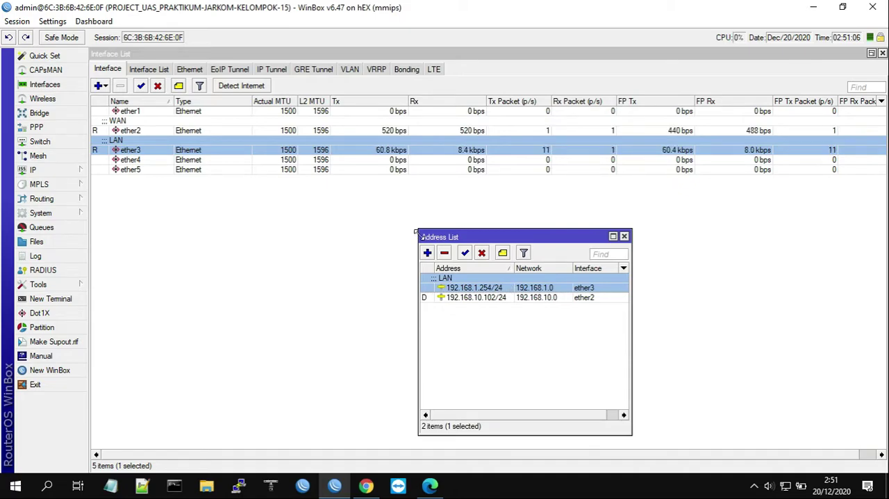
drag(494, 242, 681, 215)
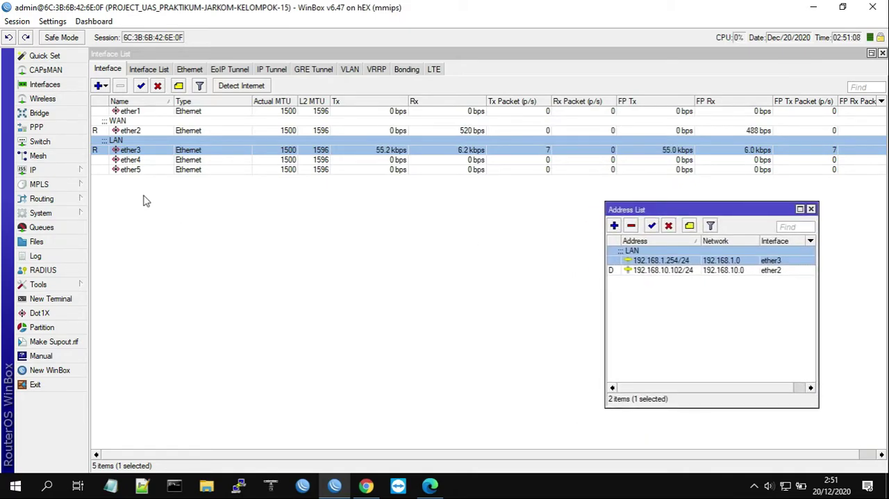
Examine the DHCP server's leases, and close the DHCP Server and Address List windows
click(42, 170)
click(118, 205)
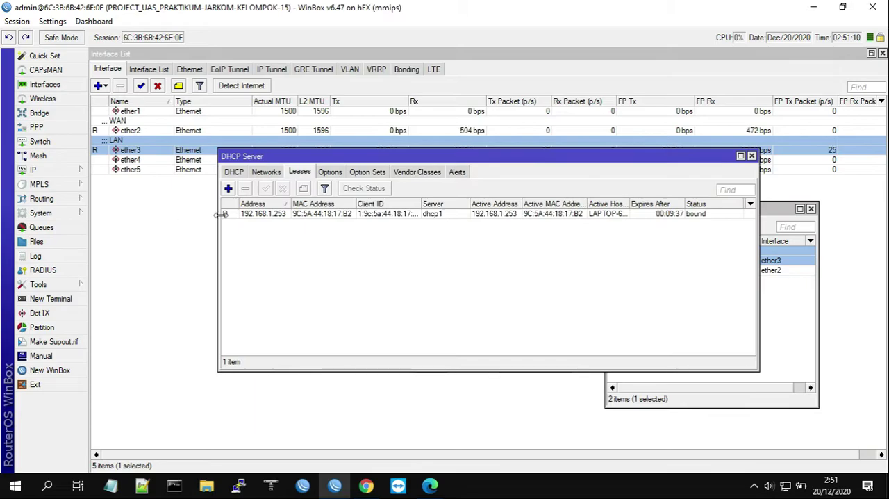
drag(325, 160, 217, 255)
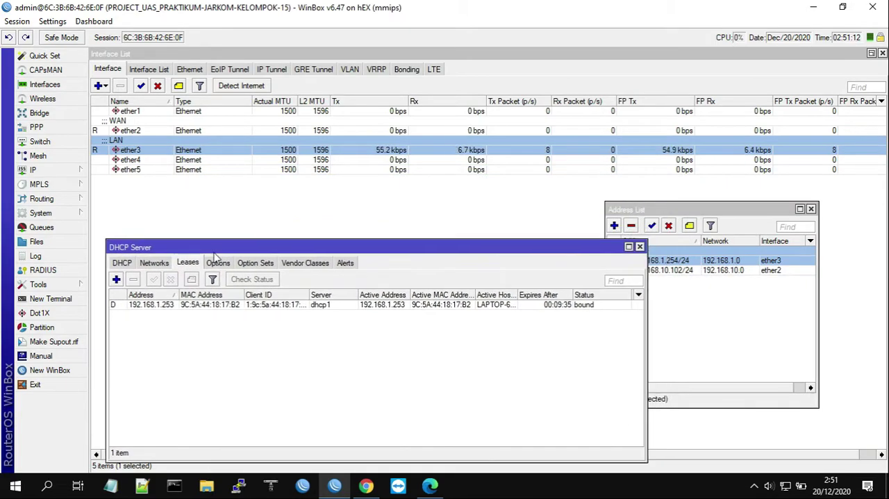
click(160, 306)
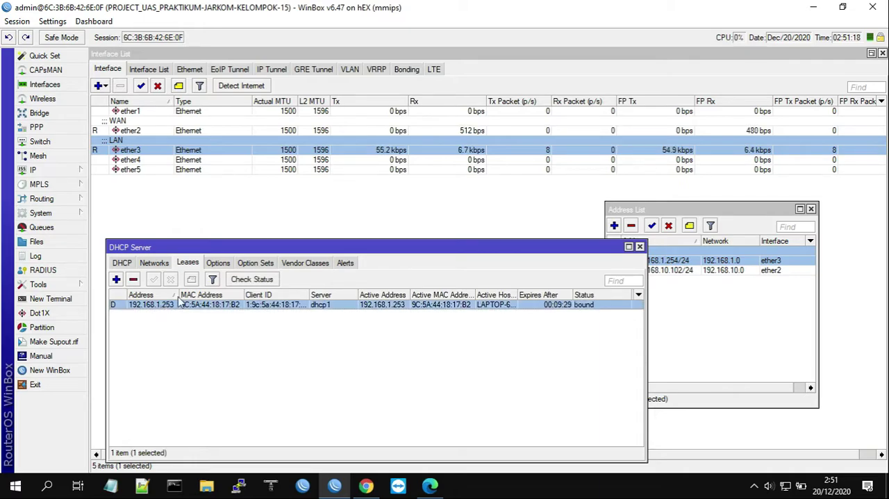
click(640, 247)
drag(738, 208, 726, 199)
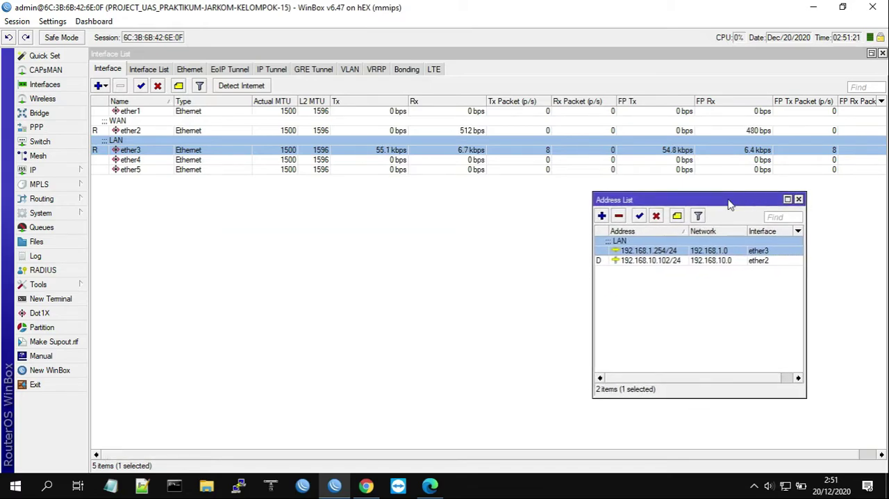
click(799, 199)
click(705, 247)
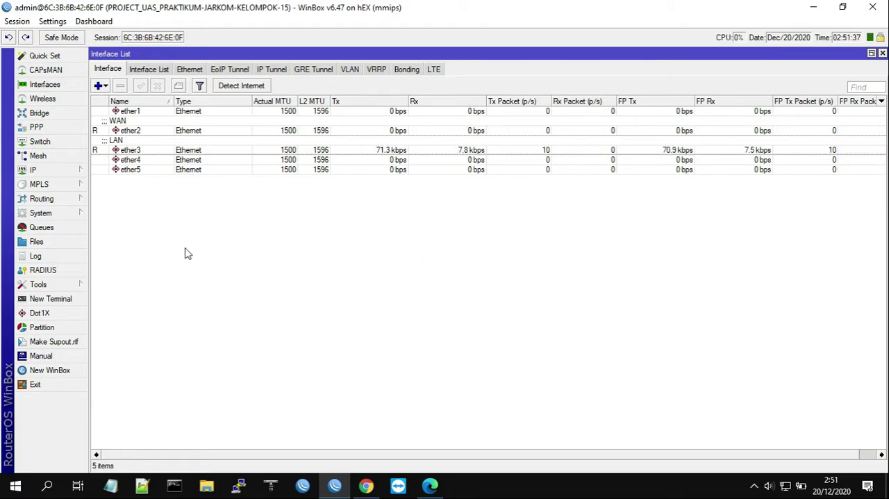
Open a new terminal and the router's File List, with the Interface List closed
click(38, 300)
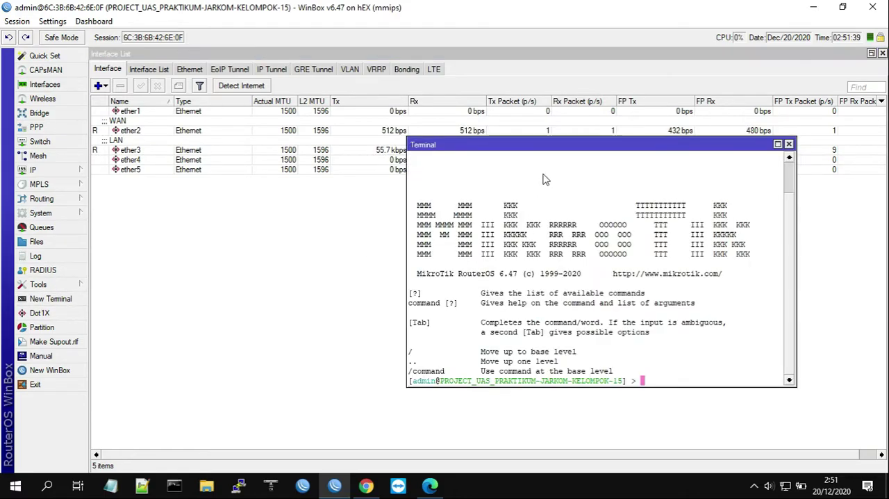
drag(567, 145, 627, 157)
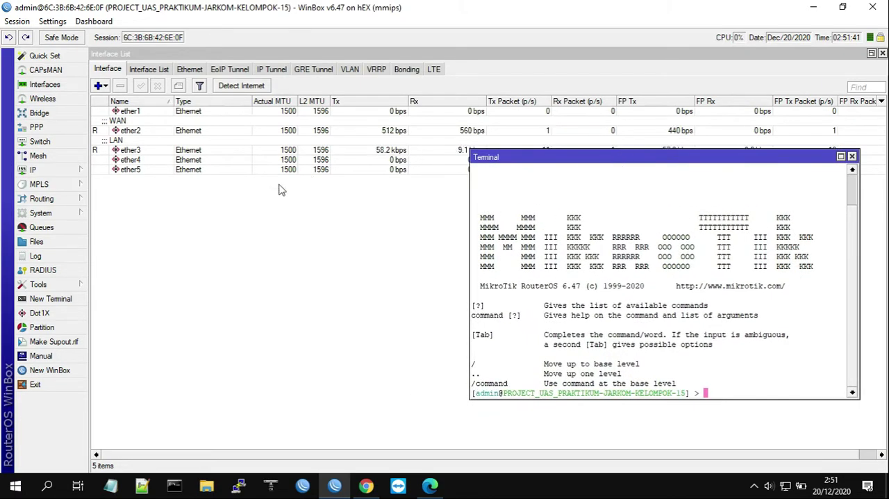
click(882, 54)
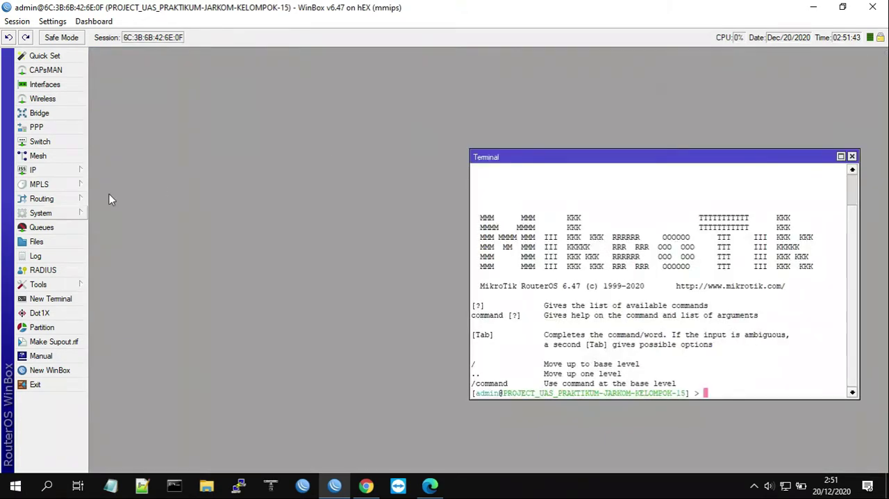
click(36, 241)
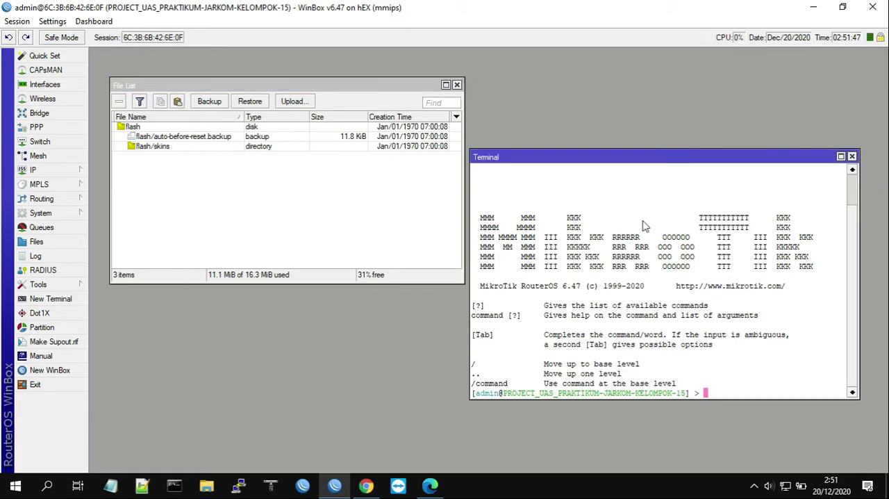
Download the script in the terminal by running /tool fetch address=ixp.mikrotik.co.id src-path=/download/nice.rsc mode=http;
text(/tool fetch addre)
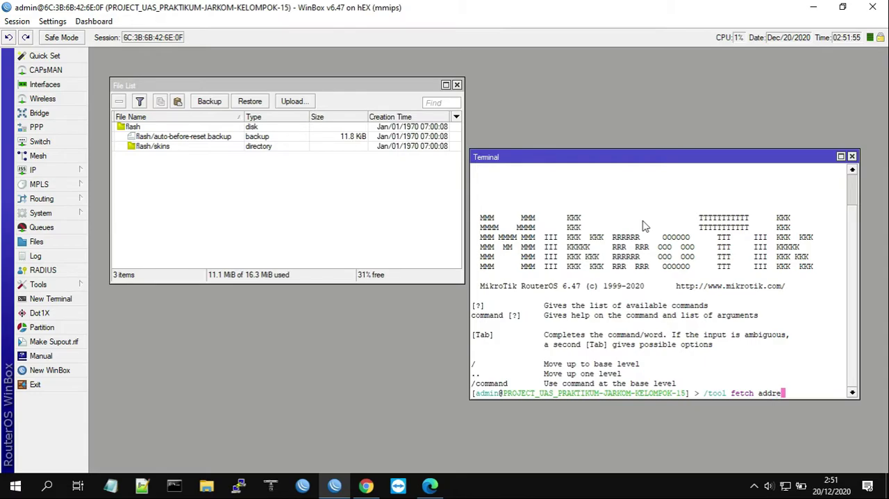
text(ss=ixp.mik)
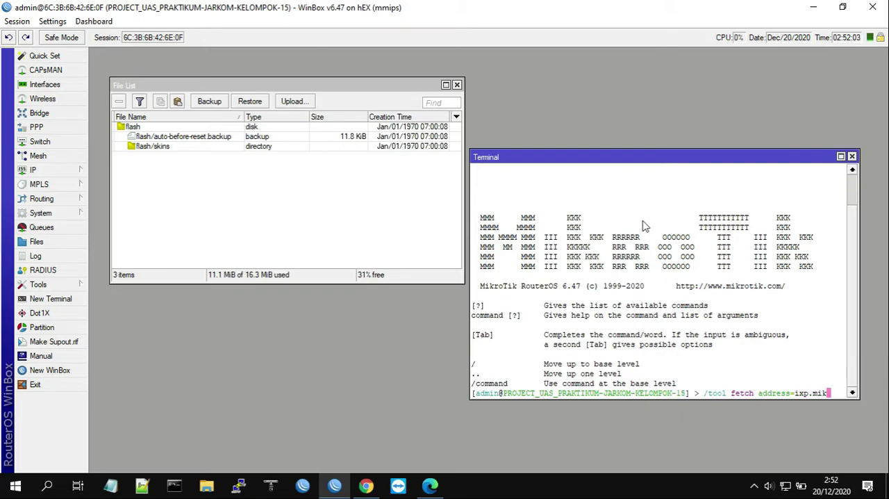
text(rotik)
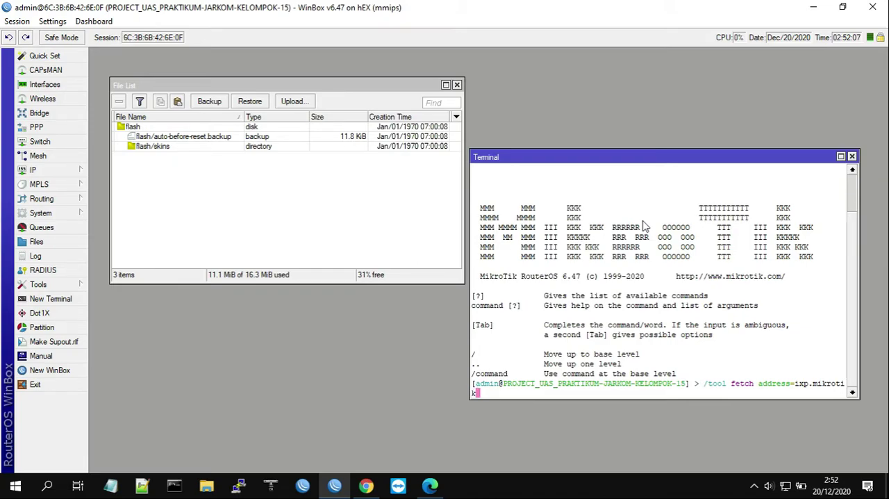
key(BackSpace)
text(ik.co.id)
text( src-path=)
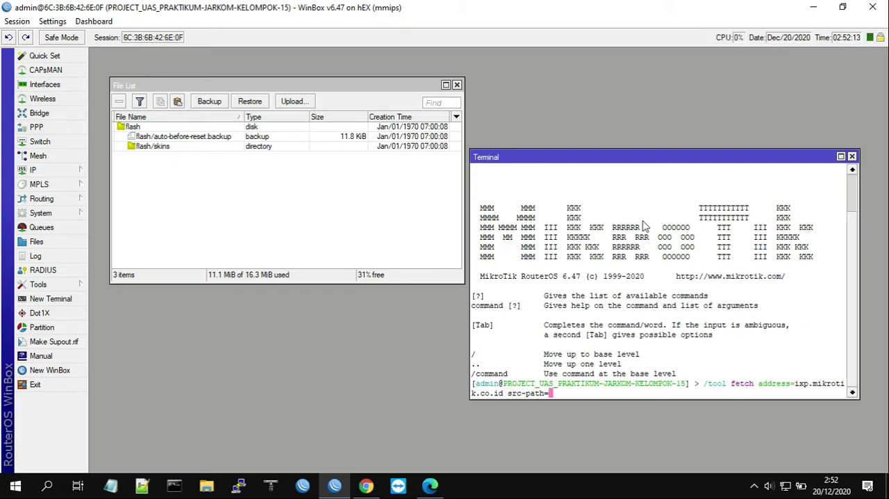
text(/download/nice.rsr)
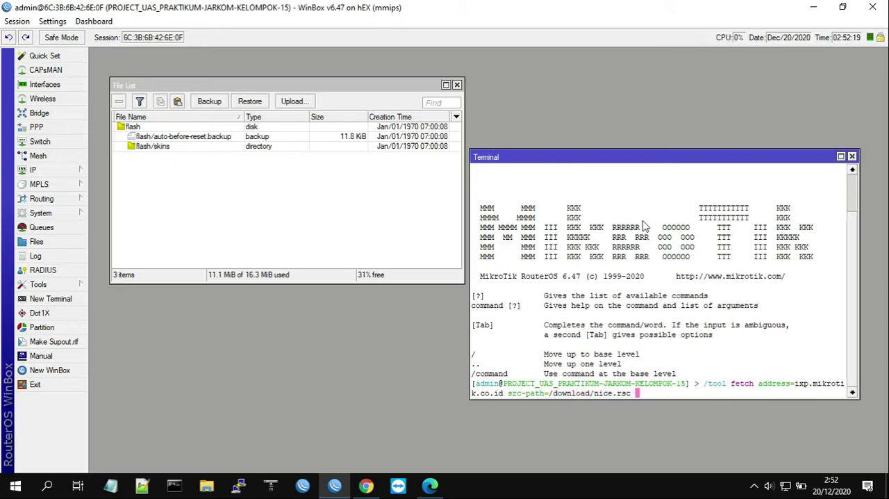
text( mode=http:)
key(Return)
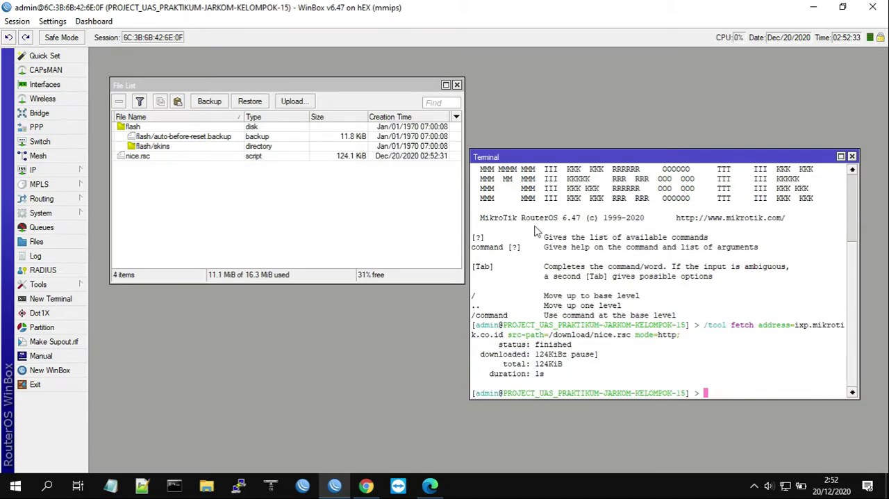
Select nice.rsc in the File List and open the firewall's Address Lists below it
click(143, 158)
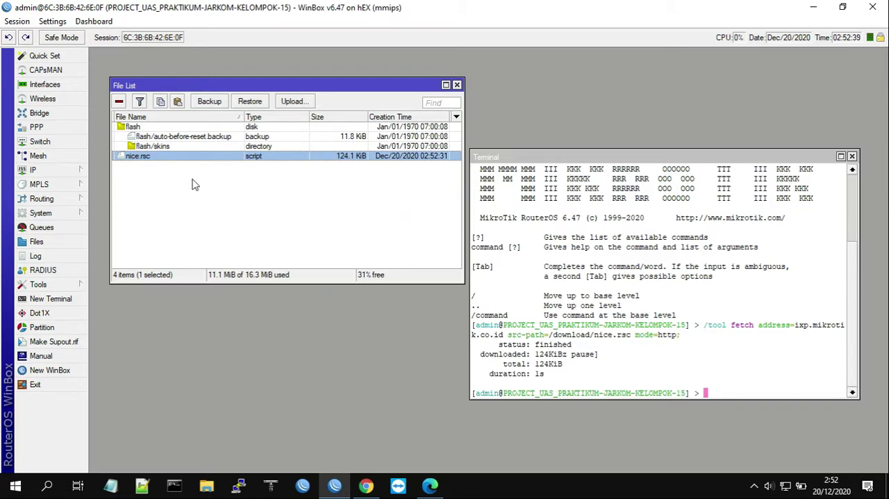
drag(211, 86, 204, 70)
drag(601, 152, 590, 130)
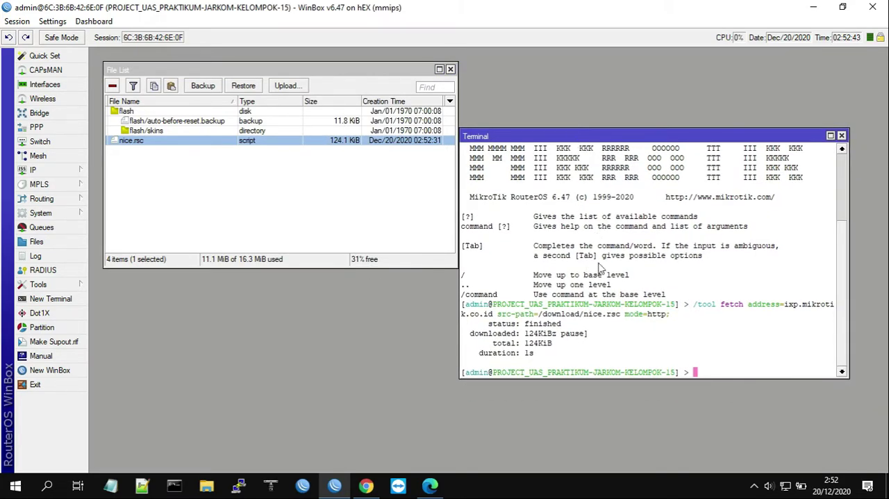
click(69, 174)
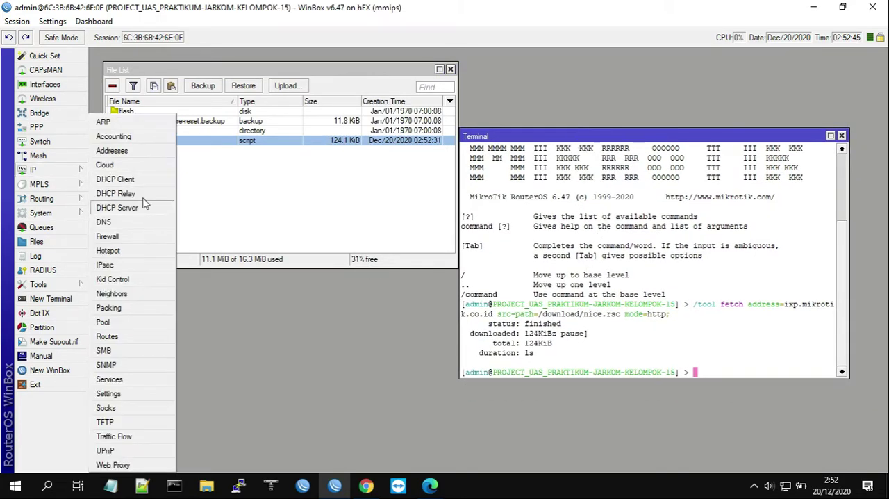
click(133, 238)
drag(537, 218, 360, 218)
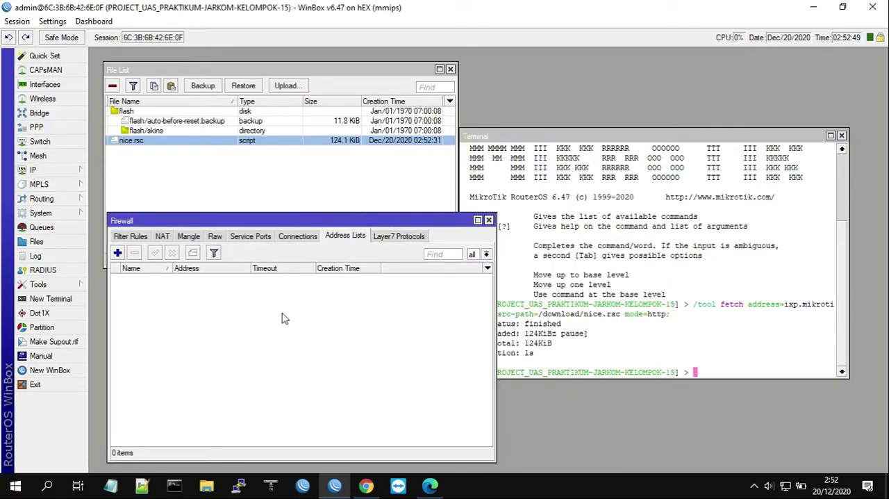
Run import nice.rsc in the terminal, and widen the address list's Creation Time column to show full timestamps
click(604, 232)
drag(561, 136, 596, 66)
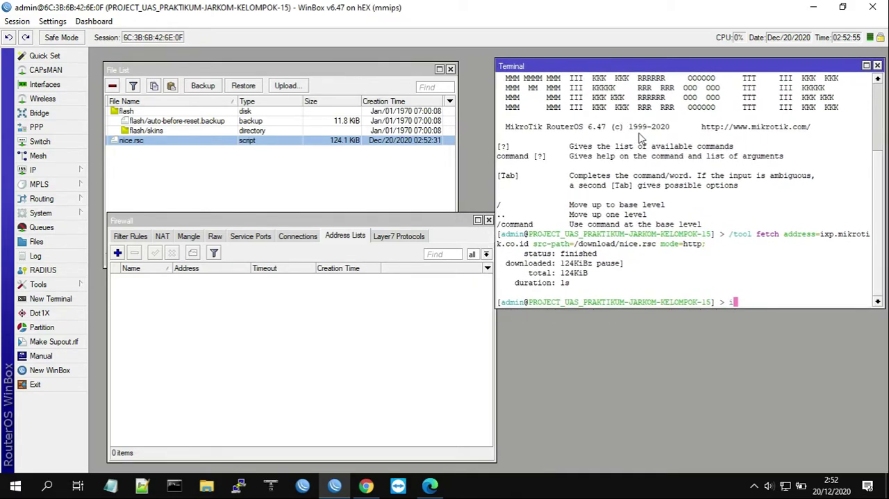
text(port nice.rs)
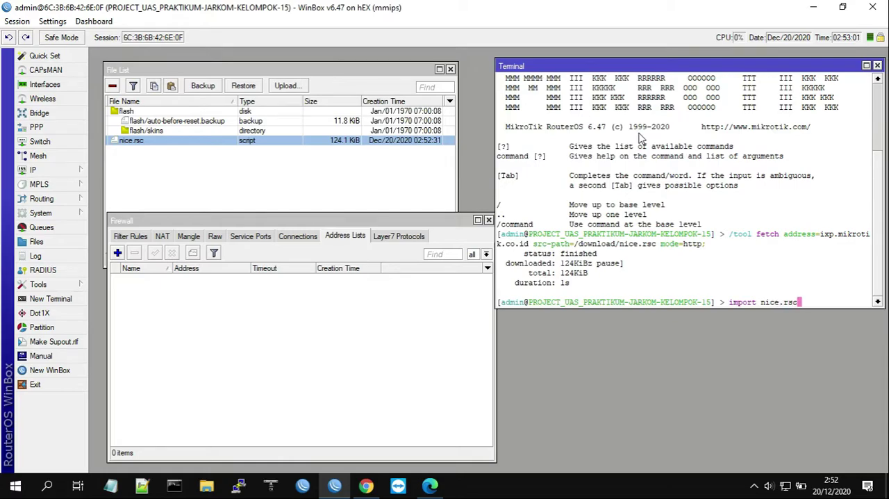
text(c)
key(Return)
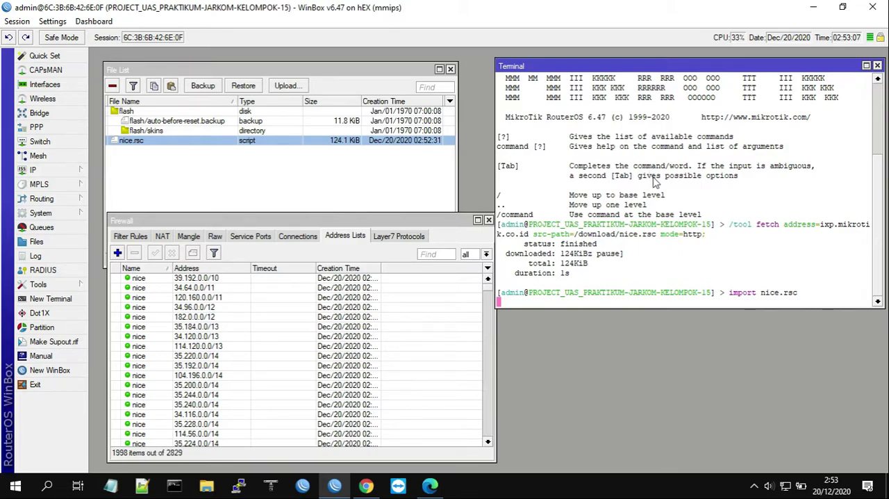
click(388, 267)
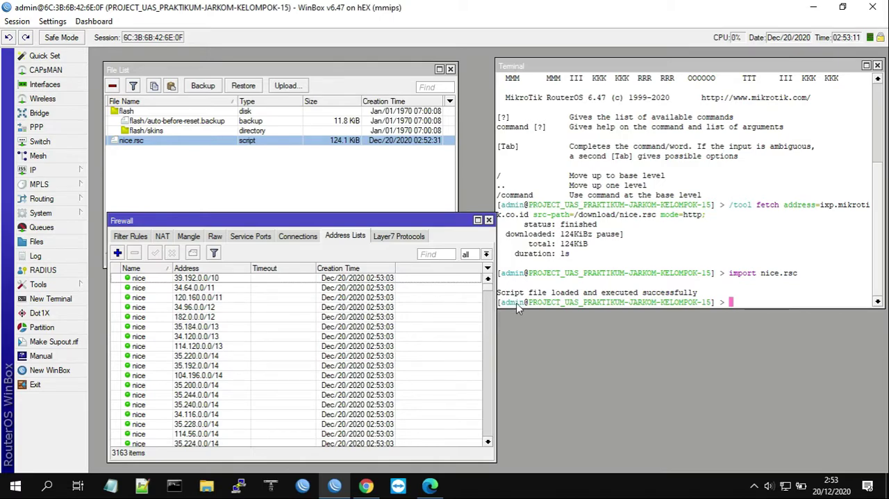
drag(442, 222, 428, 224)
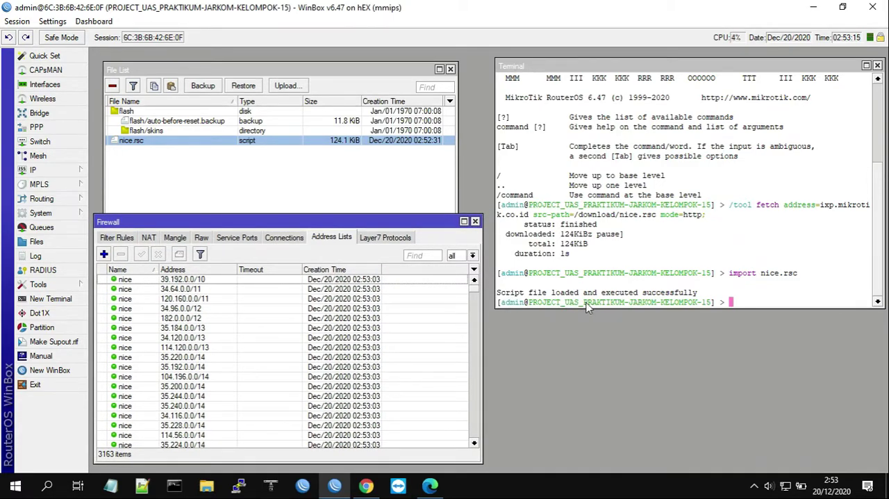
Select all imported nice entries in the firewall's address list to check them, and reduce the selection to the 35.184.0.0/13 entry
click(140, 280)
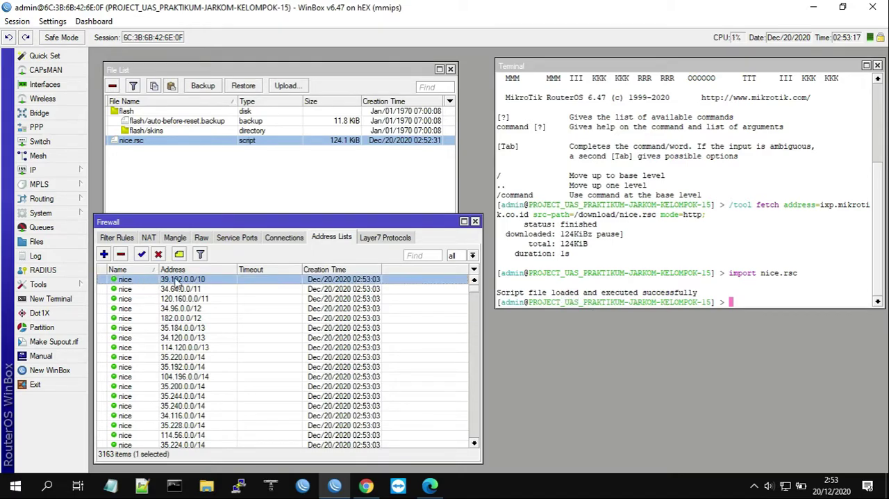
click(218, 339)
key(ctrl+a)
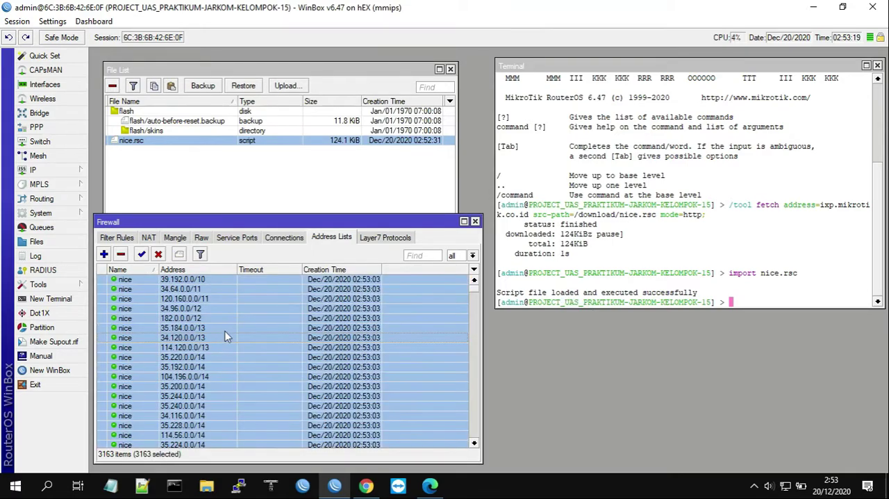
click(227, 329)
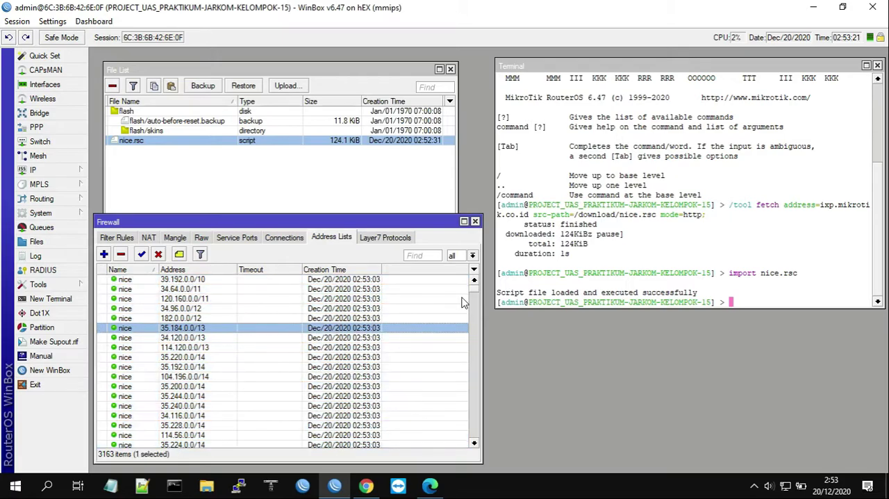
Close the terminal and show the mangle rules in a maximized Firewall window
click(877, 65)
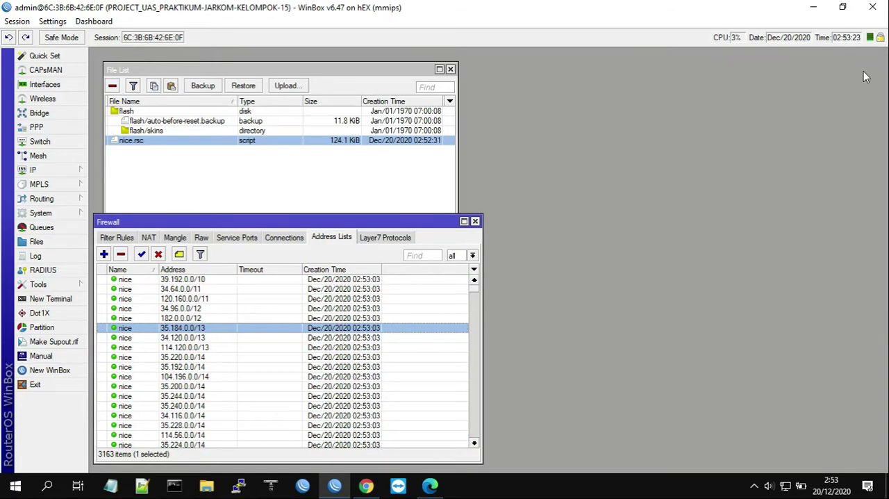
click(464, 221)
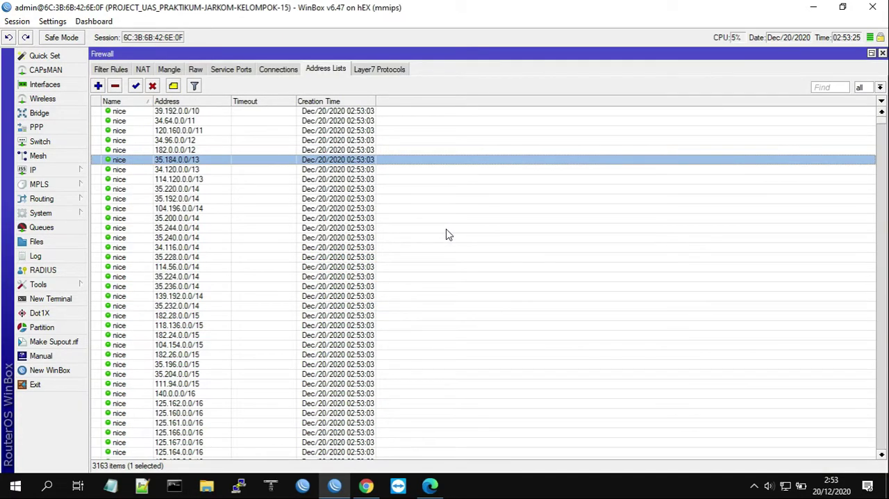
click(170, 69)
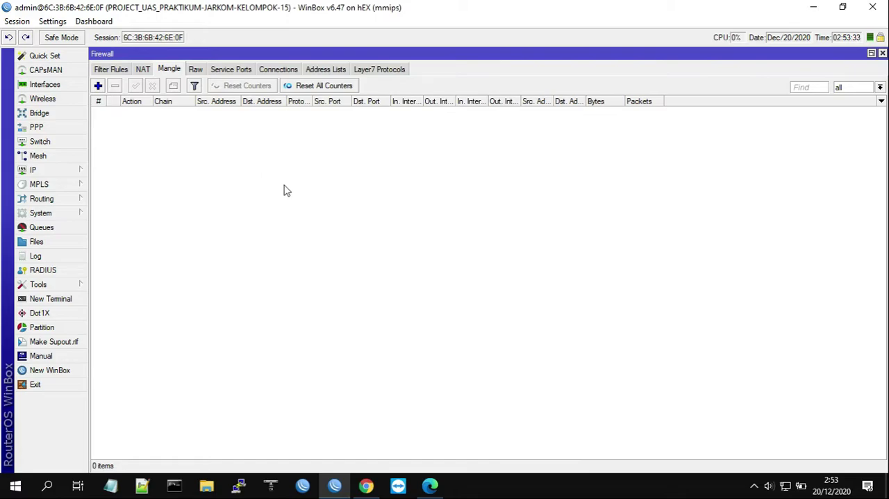
Start a new mangle rule on the prerouting chain with source address 192.168.1.0/24
click(98, 86)
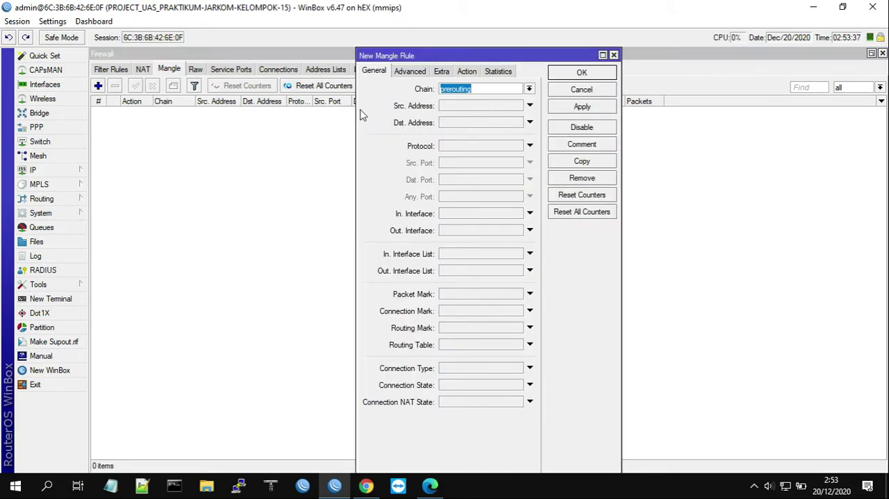
click(477, 90)
click(406, 72)
click(375, 71)
click(465, 106)
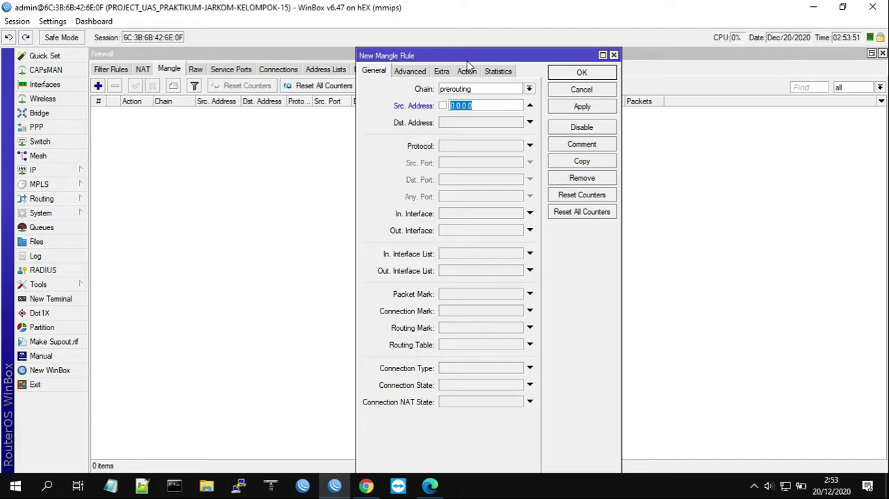
text(192.168.1.0/24)
drag(504, 57, 649, 84)
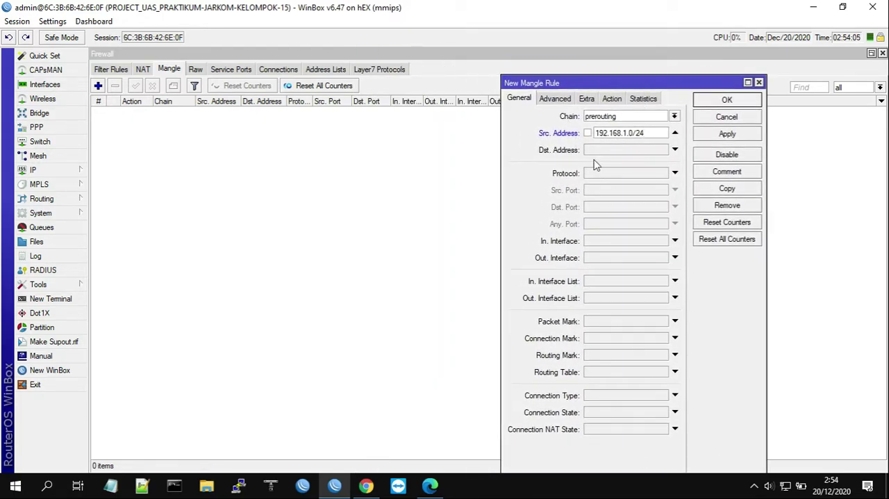
Set the mangle rule's protocol condition to everything except icmp
click(611, 174)
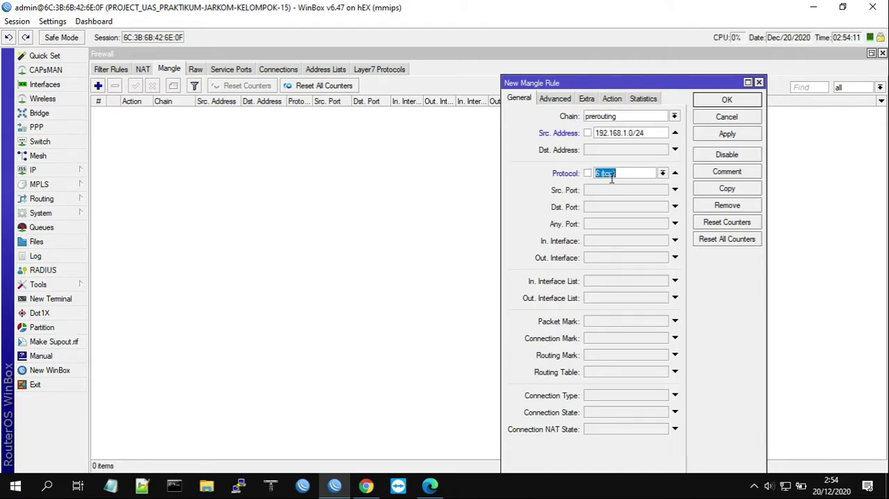
click(587, 173)
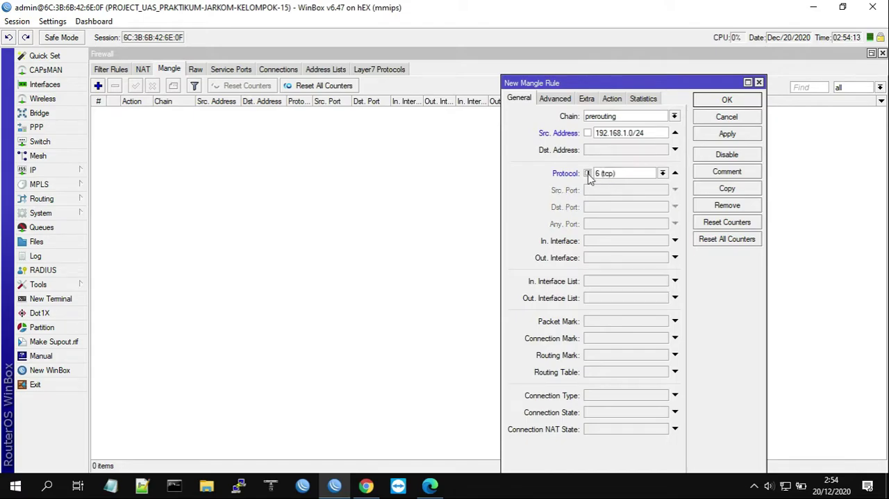
click(631, 176)
text(icmp)
drag(533, 86, 539, 68)
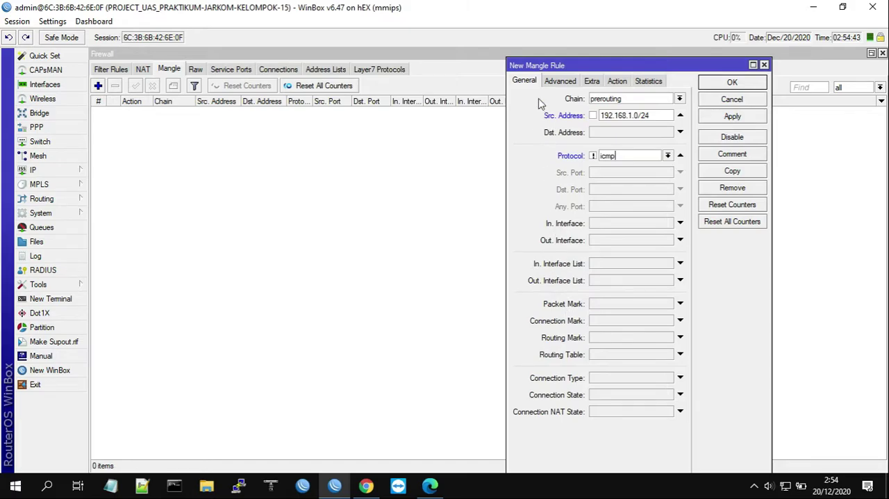
Set the mangle rule's destination address list to nice
click(560, 81)
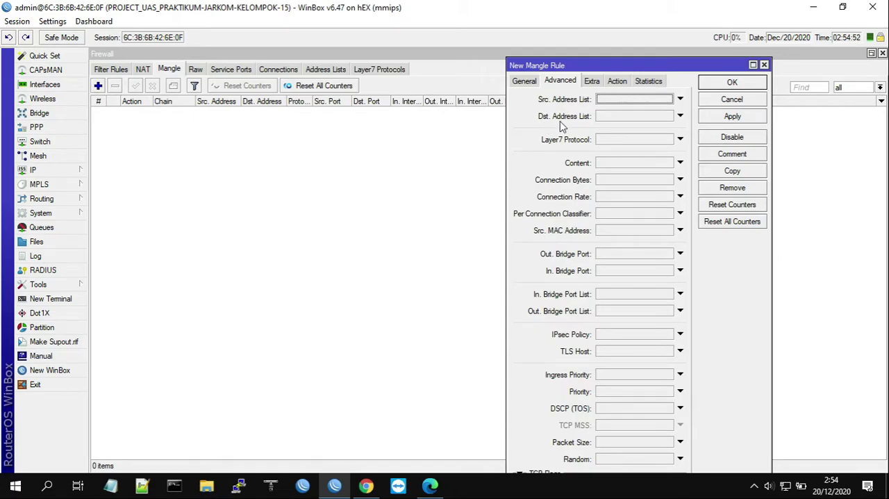
click(680, 116)
click(667, 115)
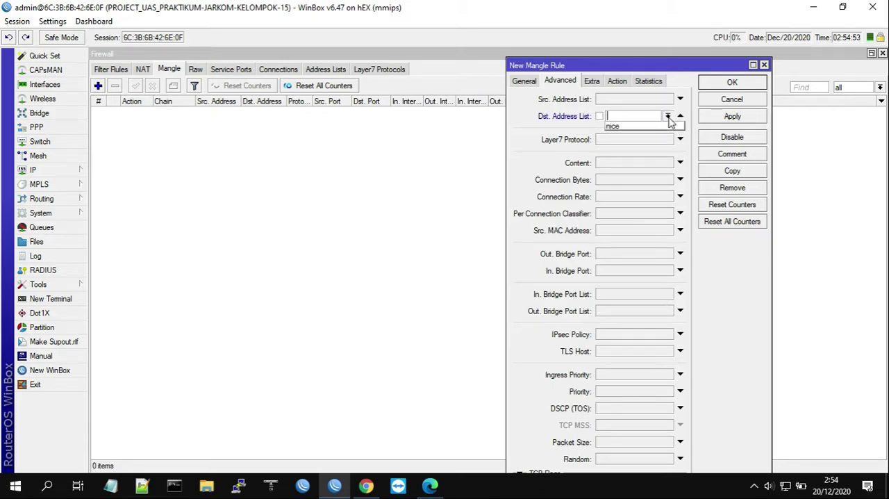
click(640, 125)
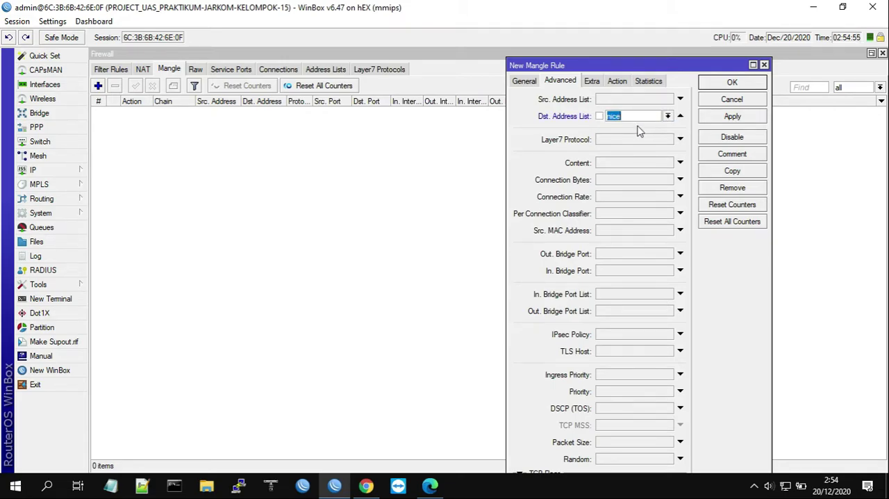
click(633, 116)
Set the rule's action to mark connection with the new connection mark LOKAL.c, and save the rule
click(618, 81)
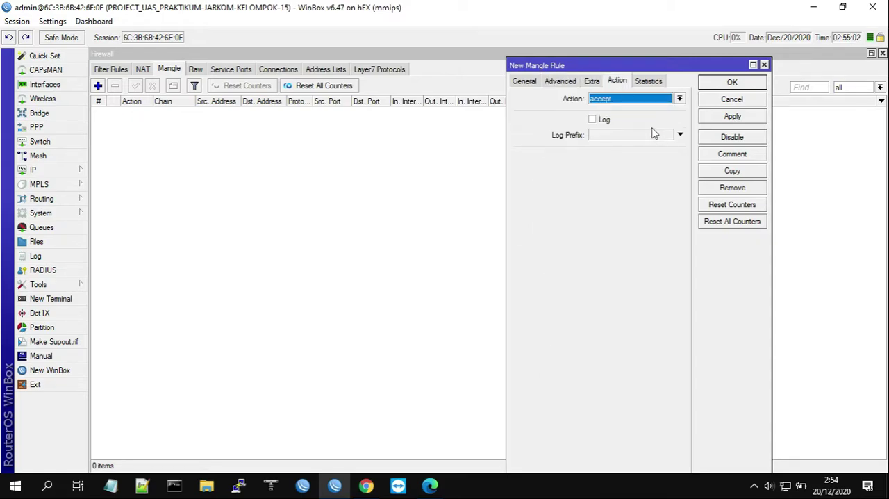
click(609, 100)
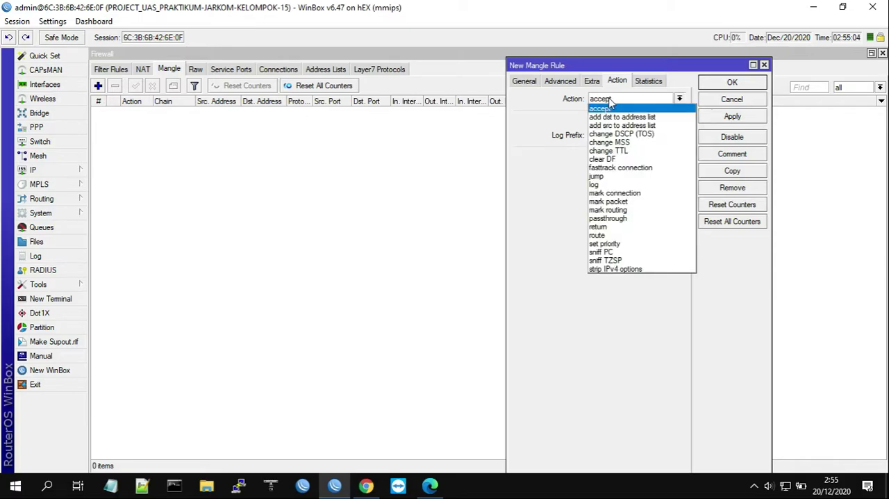
click(613, 194)
click(610, 157)
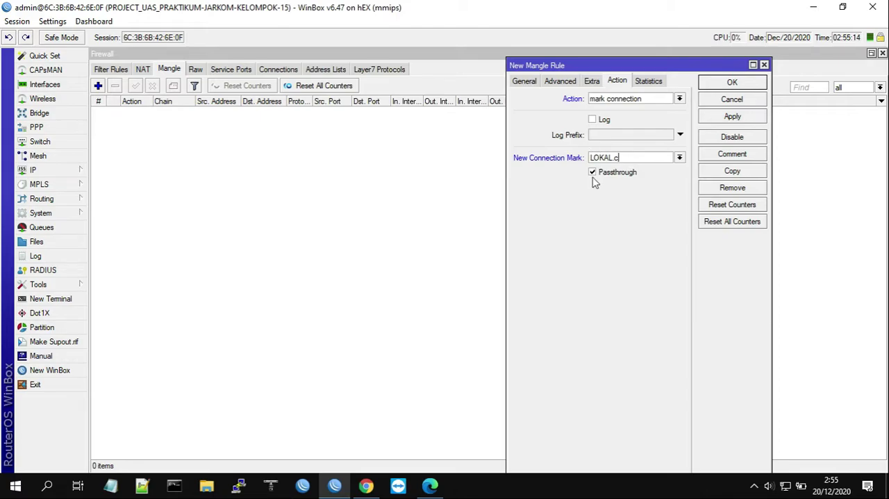
drag(631, 159, 595, 158)
click(637, 160)
click(729, 85)
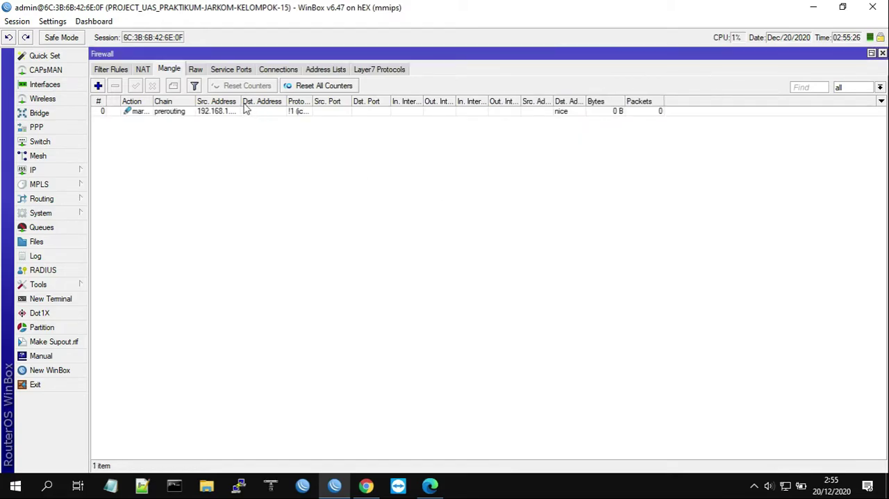
Widen the Src. Address and Action columns of the mangle list to show their full values
drag(243, 104, 267, 104)
drag(153, 102, 198, 111)
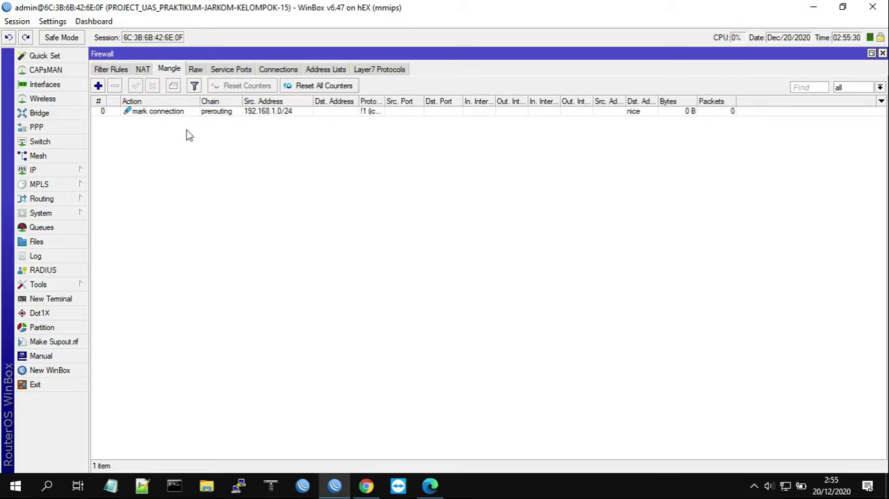
click(136, 112)
click(158, 145)
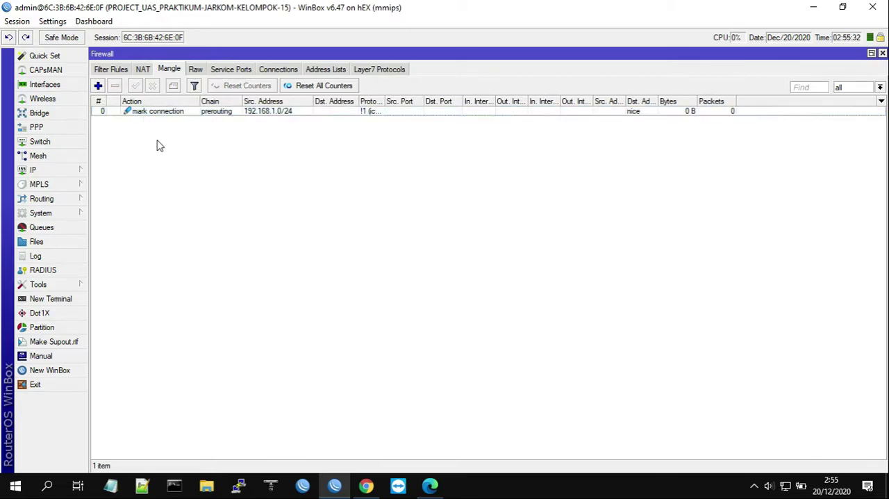
Start a second mangle rule on the prerouting chain that matches the connection mark LOKAL.c
click(98, 85)
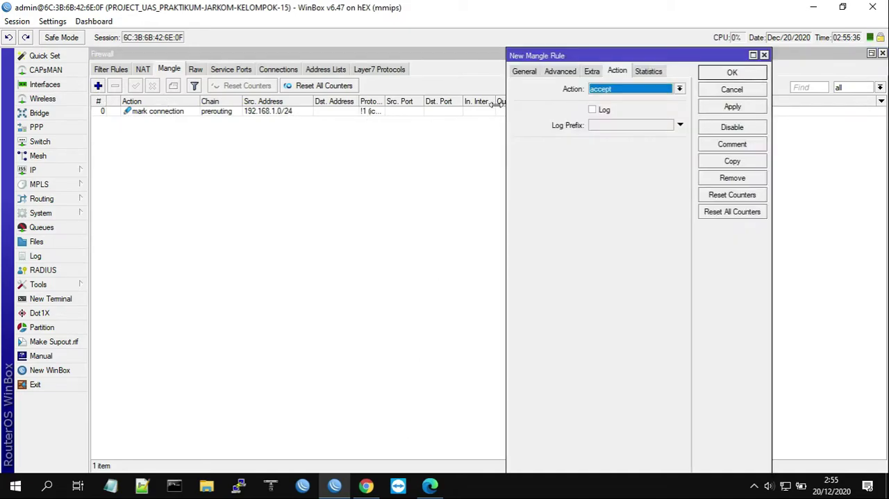
click(524, 72)
click(634, 92)
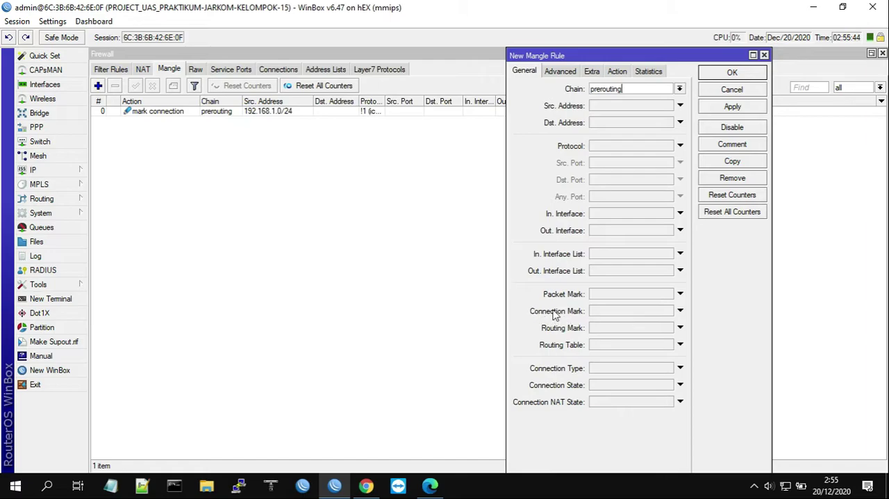
click(679, 310)
click(667, 310)
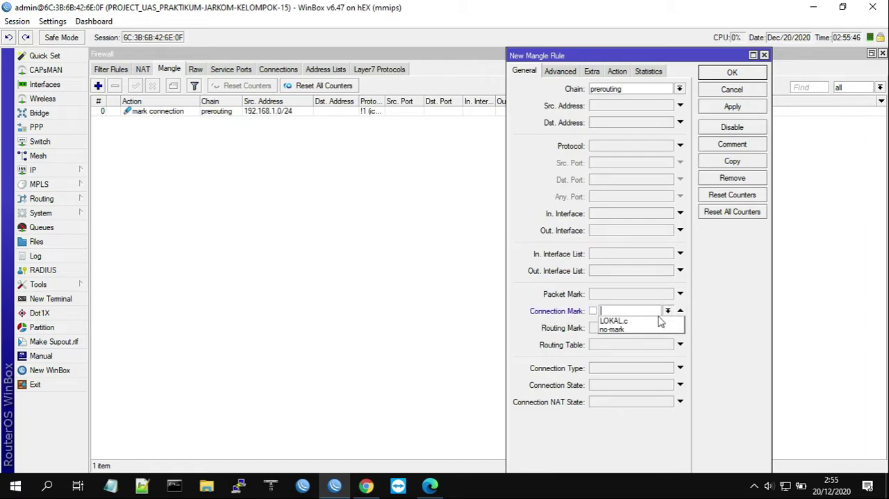
click(628, 319)
click(639, 314)
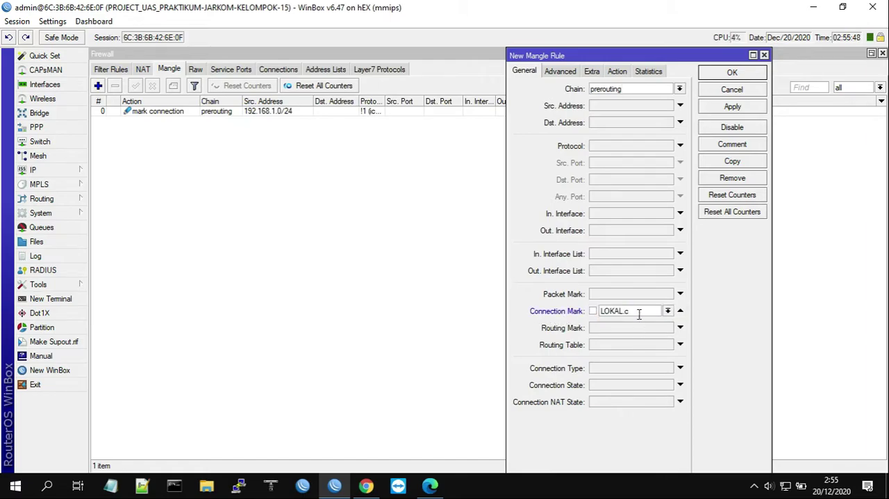
Save the second rule with action mark packet, new packet mark LOKAL.p and passthrough disabled, and widen the mangle list's Protocol column
click(622, 73)
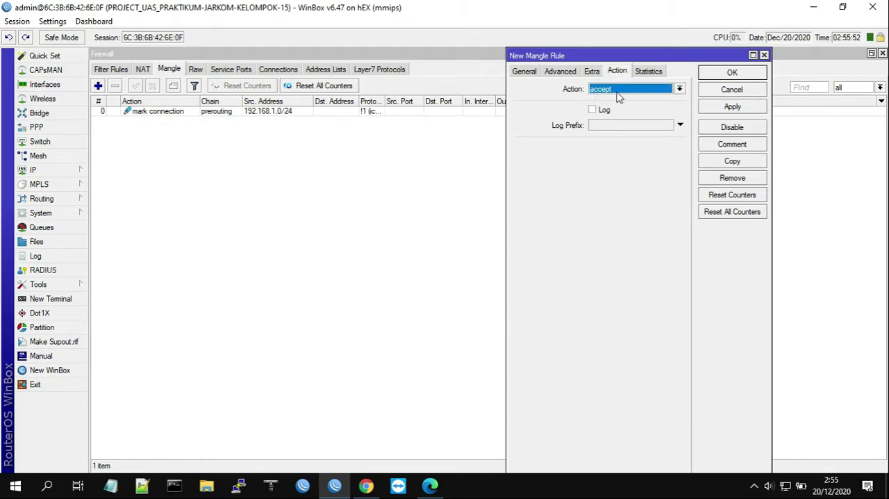
click(634, 90)
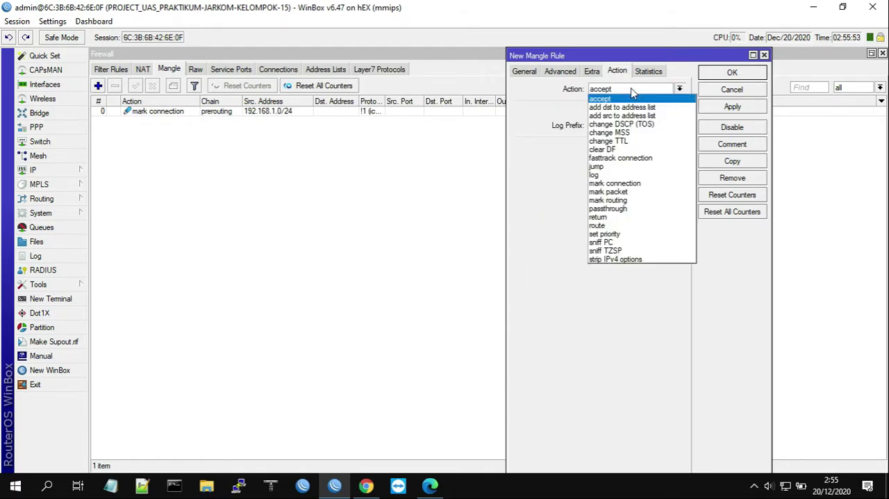
click(608, 192)
click(601, 147)
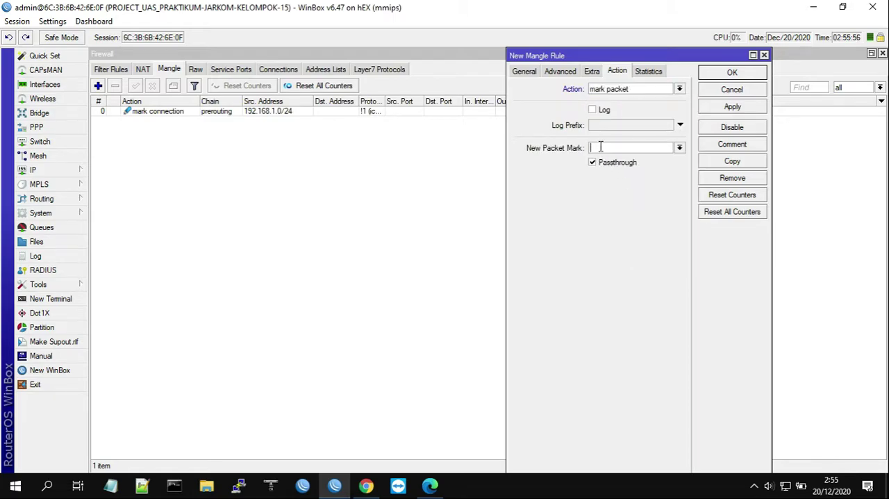
text(LOK)
drag(625, 148, 554, 150)
click(627, 149)
click(592, 163)
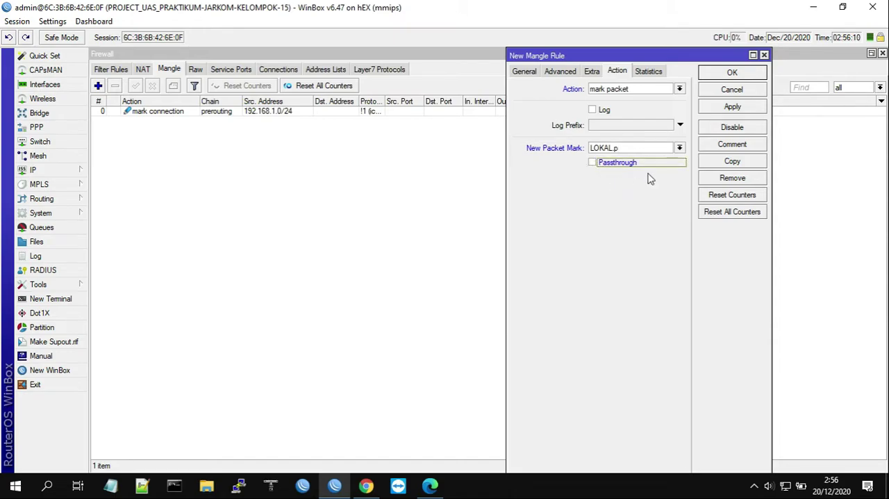
click(731, 74)
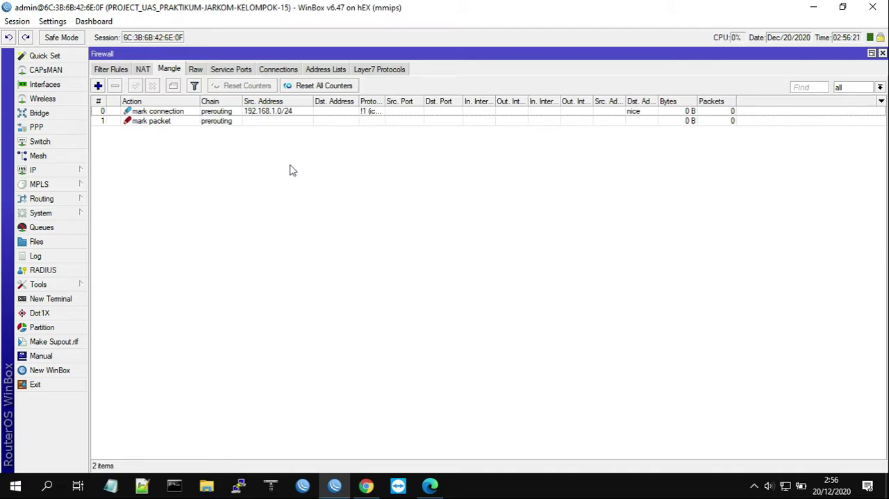
drag(384, 102, 402, 102)
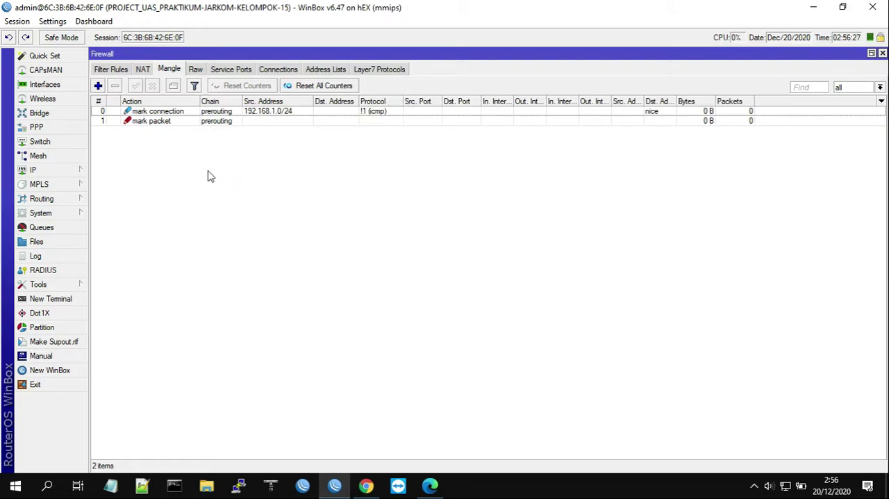
Start a third mangle rule on the prerouting chain with source address 192.168.1.0/24 and every protocol except icmp
click(98, 86)
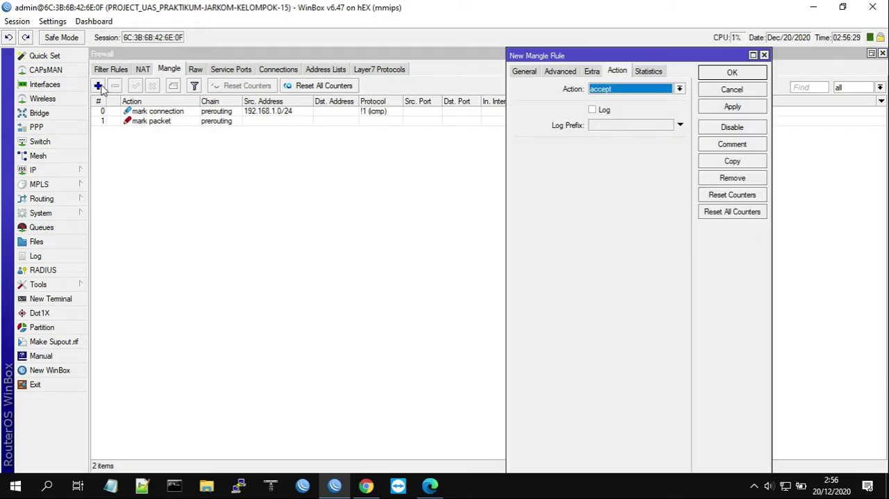
click(524, 71)
click(633, 92)
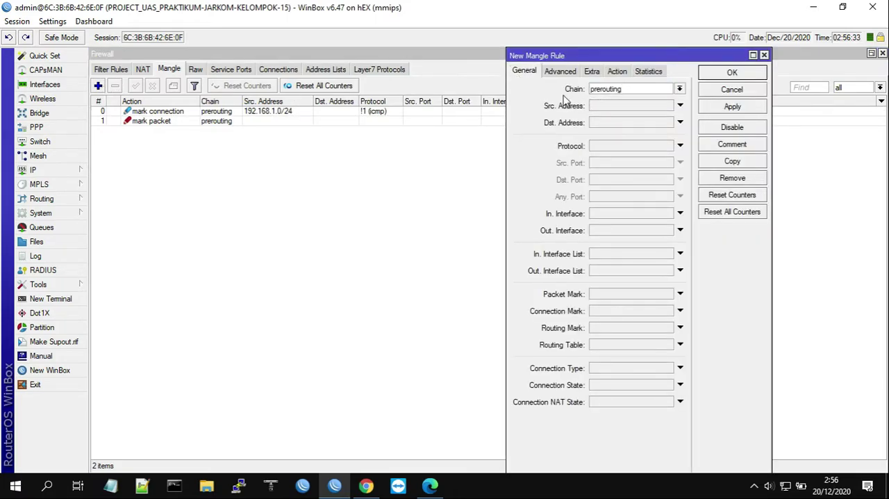
click(635, 108)
text(192.168.1.0/24)
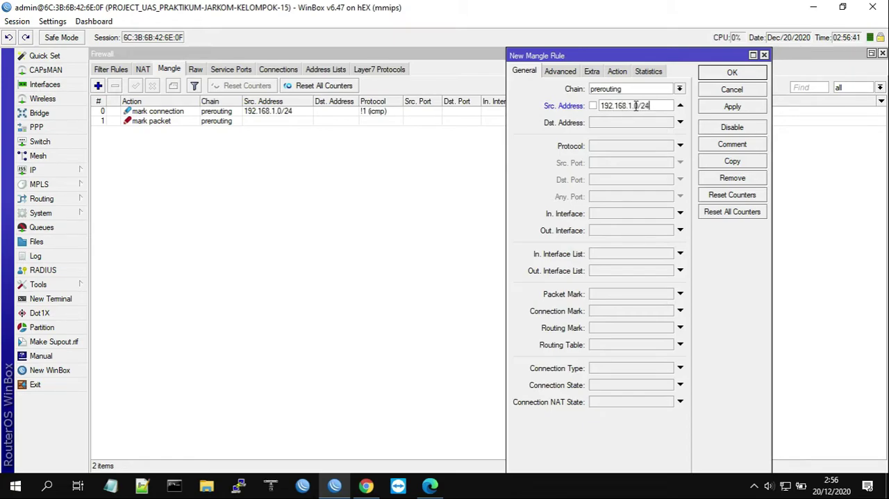
click(613, 147)
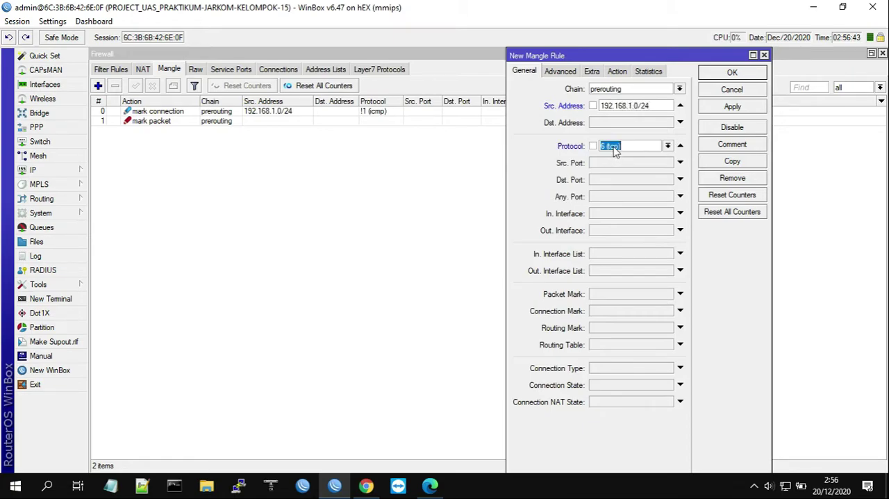
key(BackSpace)
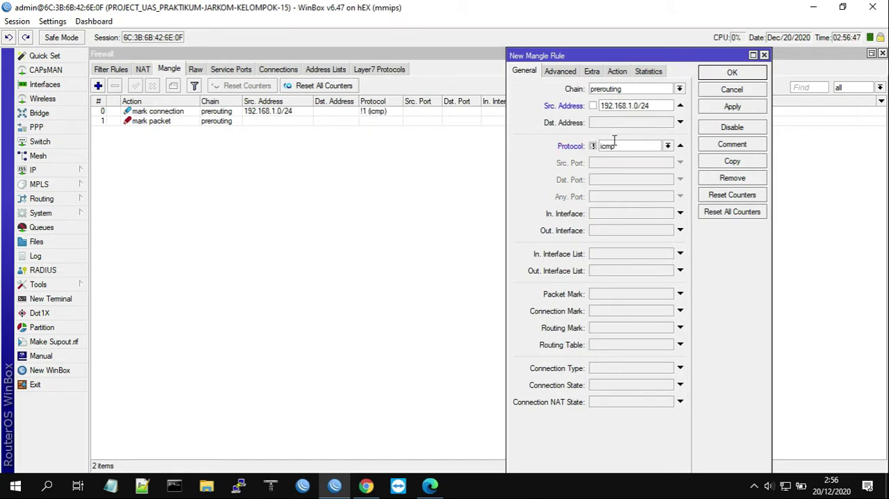
Make the rule match destinations that are not in the nice address list
click(564, 72)
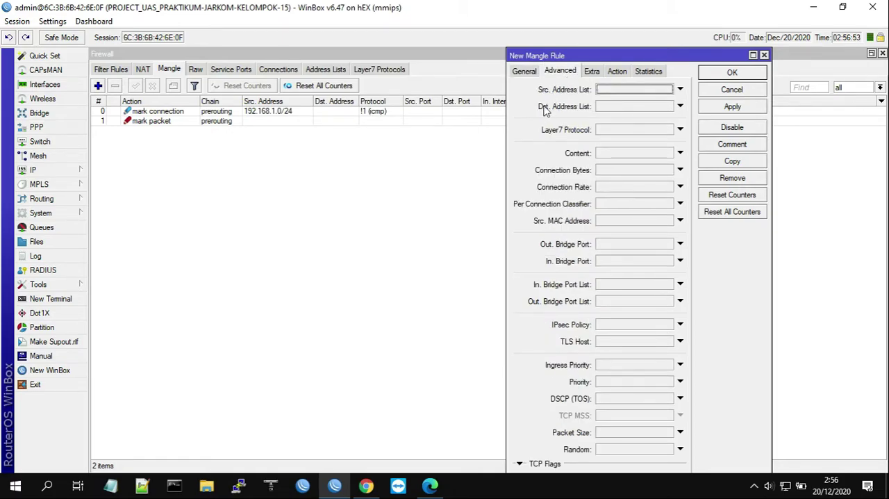
click(680, 106)
click(667, 106)
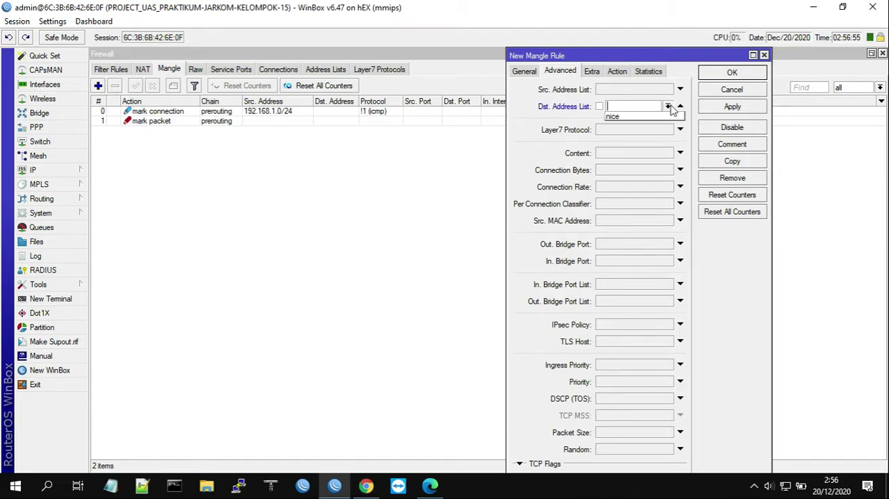
click(621, 116)
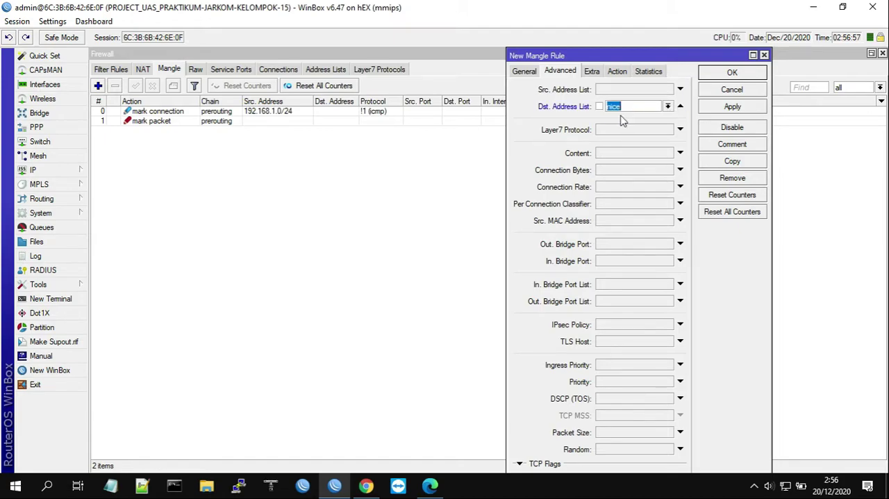
click(598, 107)
Set the rule's action to mark connection with the new connection mark INTL.c, and save the rule
click(620, 72)
click(627, 91)
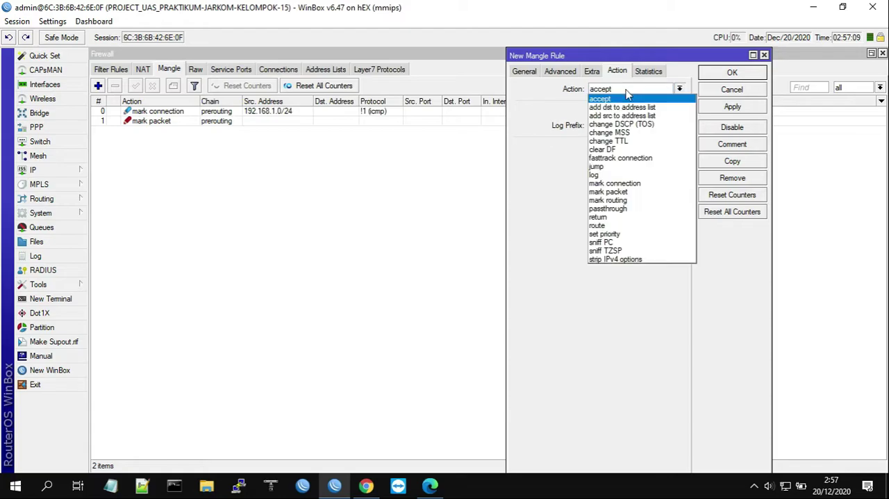
click(617, 184)
click(615, 148)
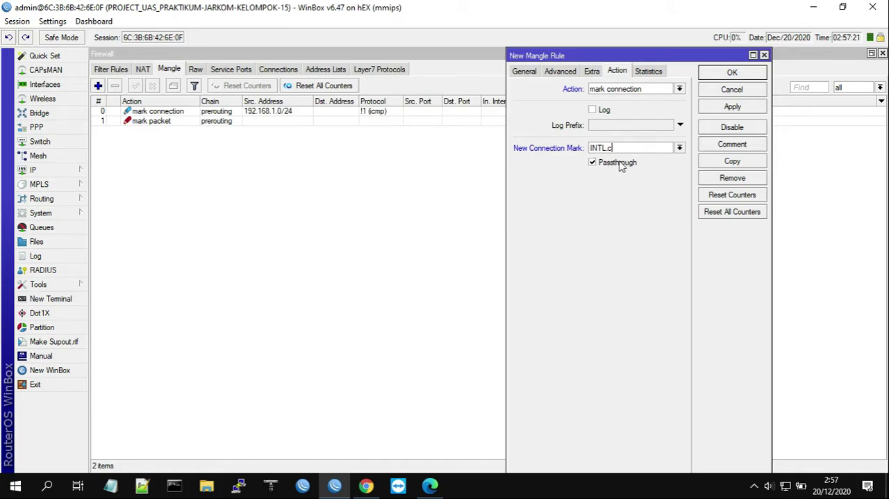
click(733, 74)
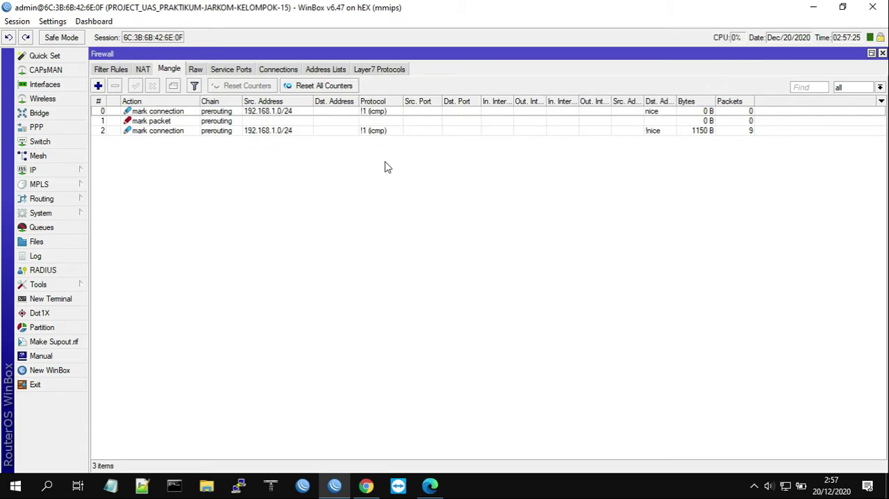
Start a fourth mangle rule on the prerouting chain that matches the connection mark INTL.c
click(98, 86)
click(522, 73)
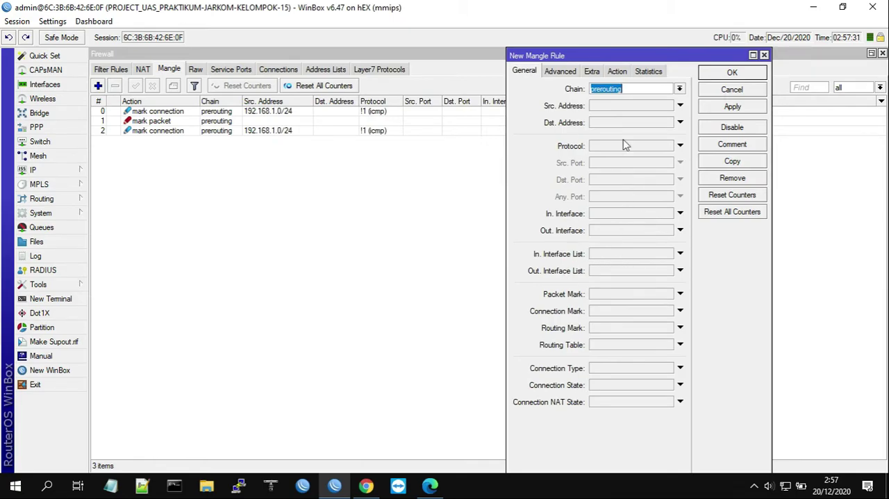
click(628, 90)
click(669, 313)
click(669, 313)
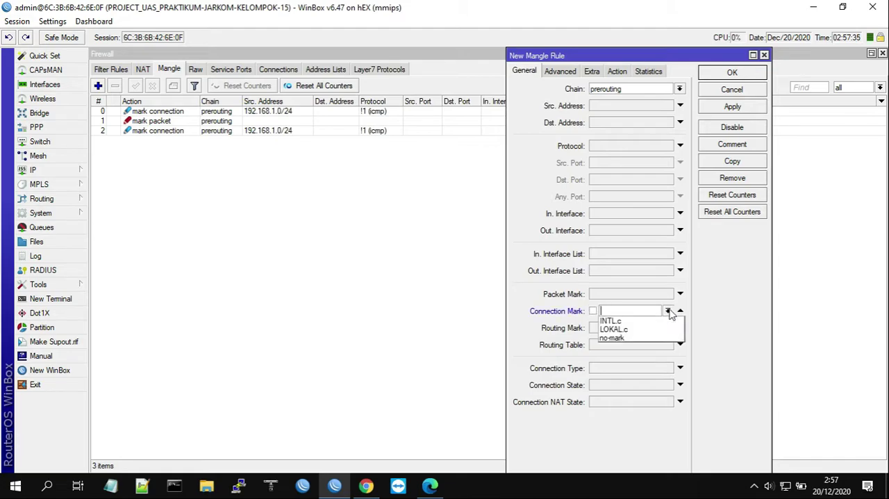
click(669, 313)
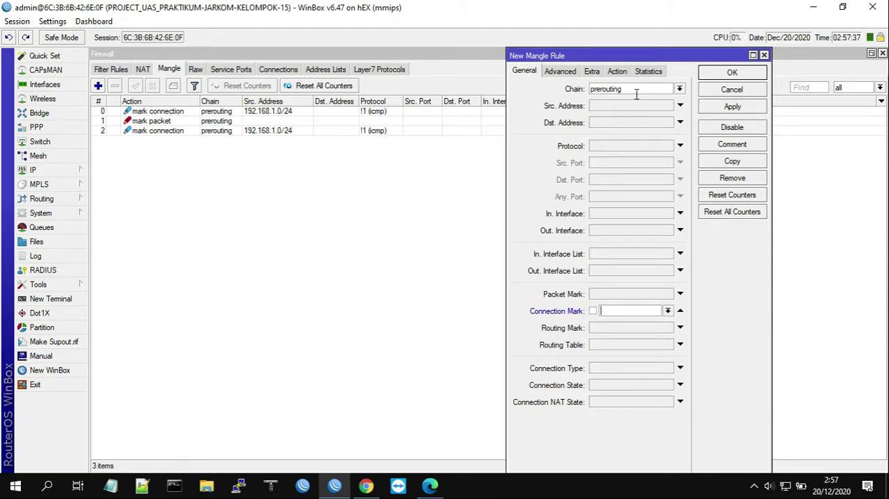
drag(627, 88, 582, 91)
click(668, 312)
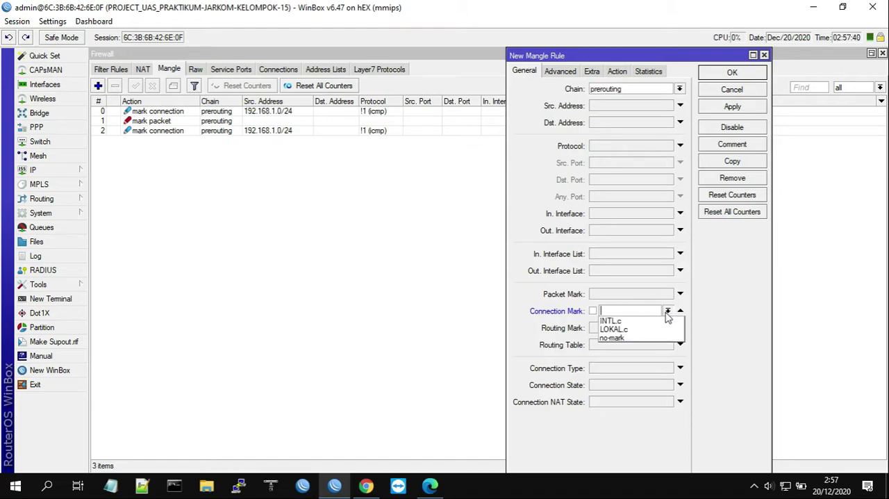
click(622, 321)
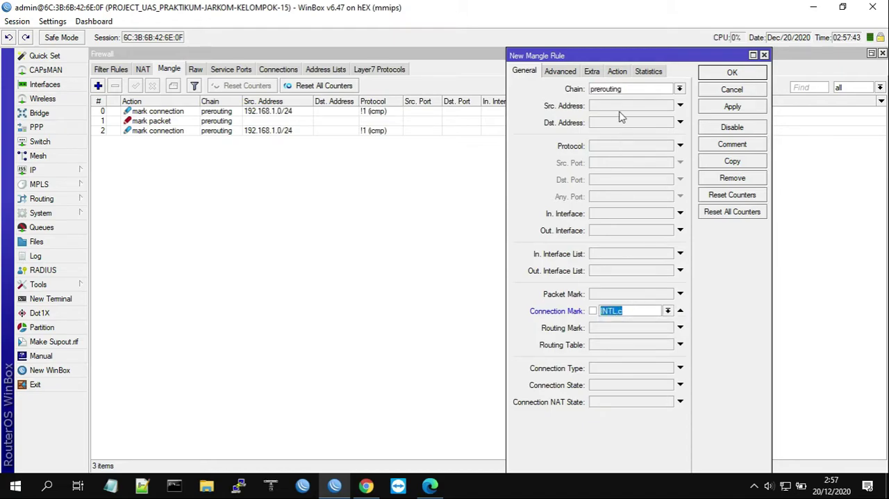
Set the fourth rule's action to mark packet with new packet mark INTL.p, disable passthrough and save the rule
click(618, 70)
click(624, 90)
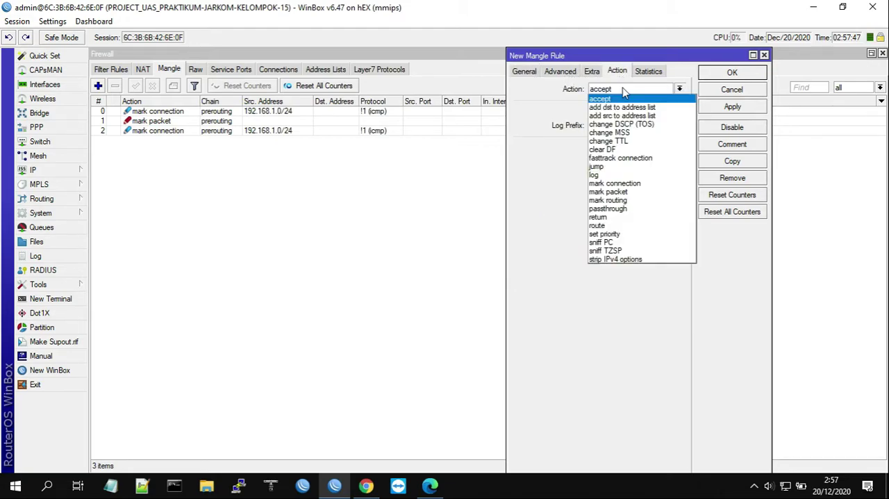
click(611, 191)
click(613, 149)
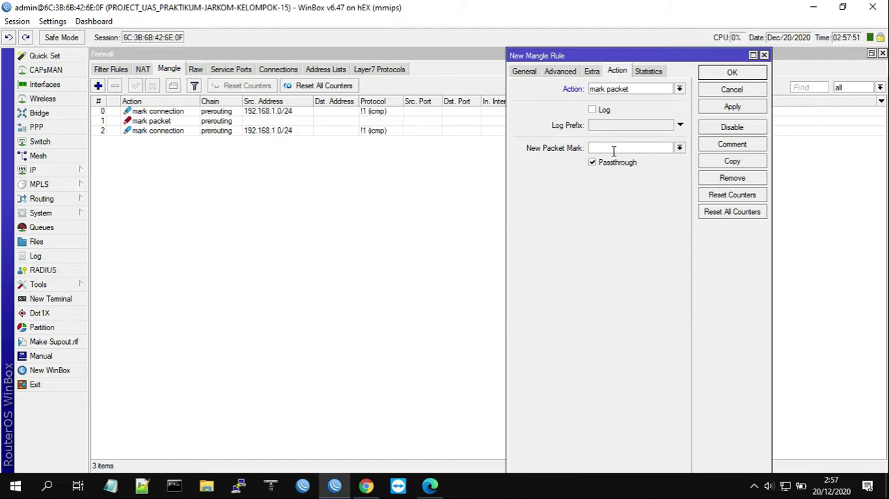
text(INTL.p)
click(609, 165)
click(726, 74)
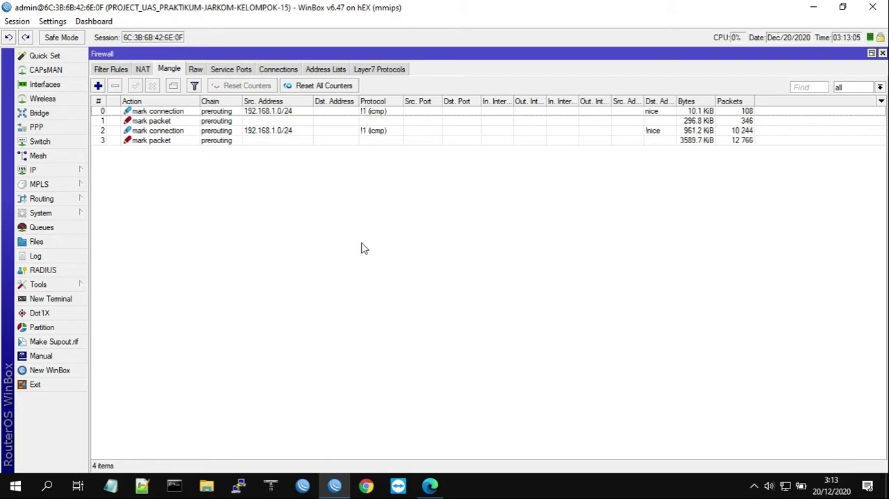
Start a new simple queue named LOKAL with target 192.168.1.253 in the maximized queue list
click(70, 229)
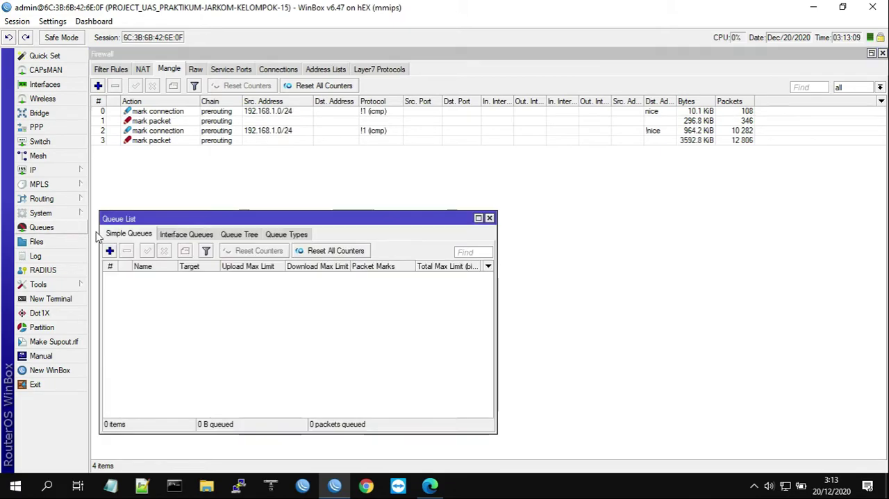
click(478, 218)
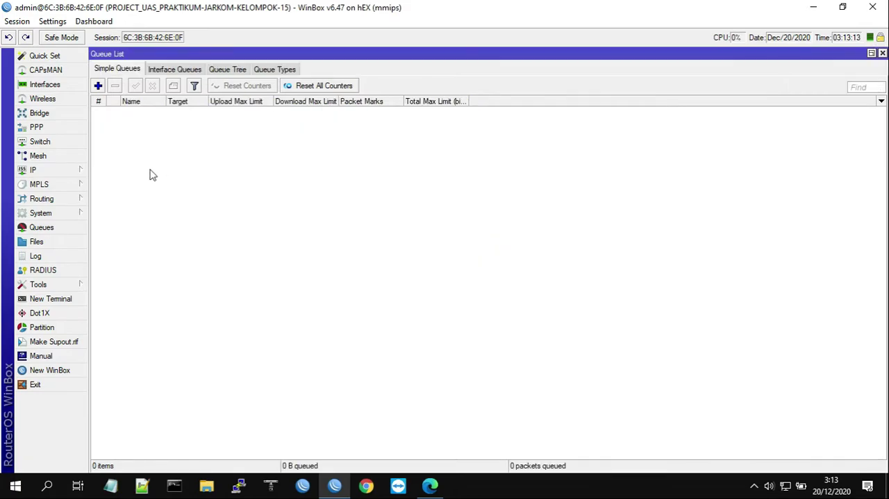
click(98, 88)
key(BackSpace)
text(LOKAL)
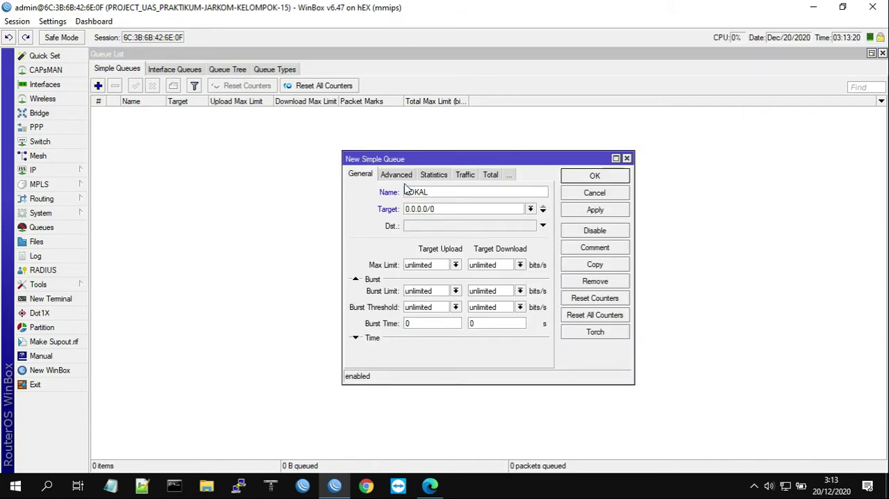
double_click(451, 206)
text(192.168.1.253)
Set the LOKAL queue's upload and download max limits to 1m each
double_click(438, 265)
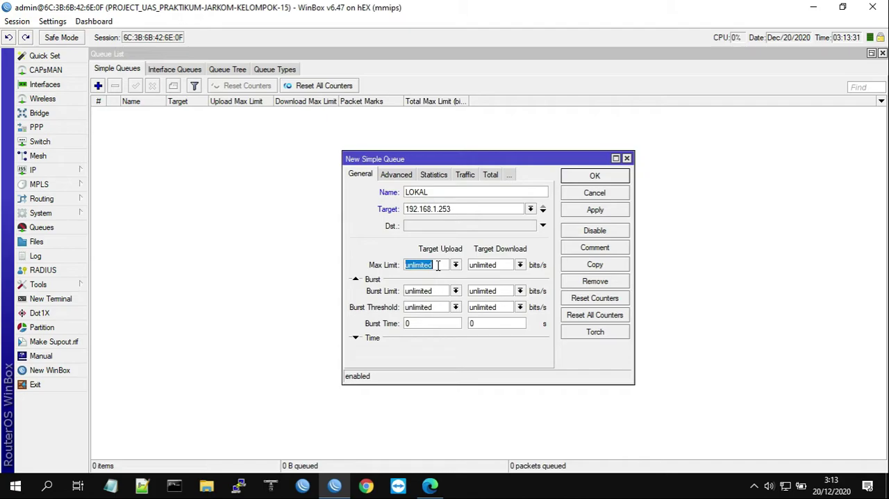
text(1m)
double_click(497, 269)
text(1m)
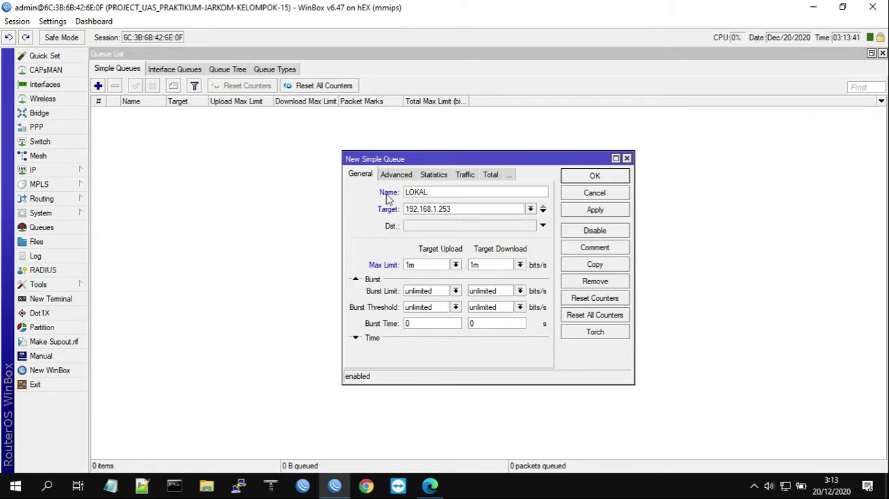
Assign the packet mark LOKAL.p to the LOKAL queue and save it
click(397, 177)
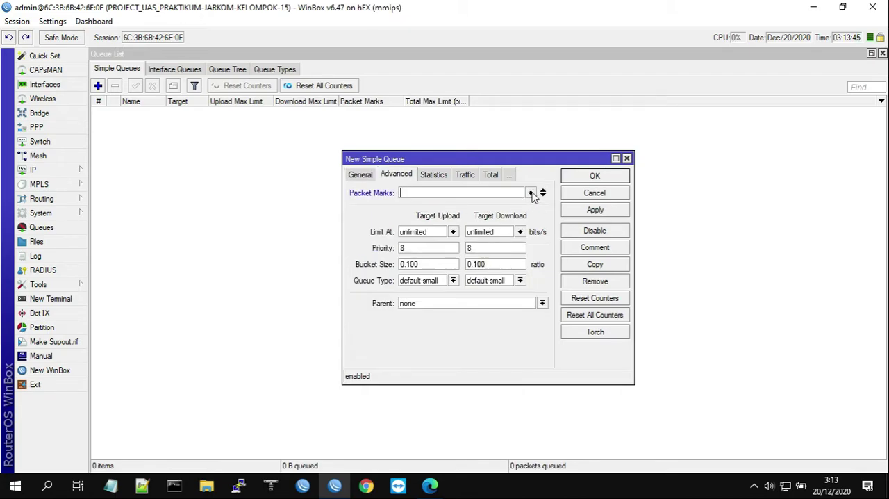
click(532, 194)
click(443, 207)
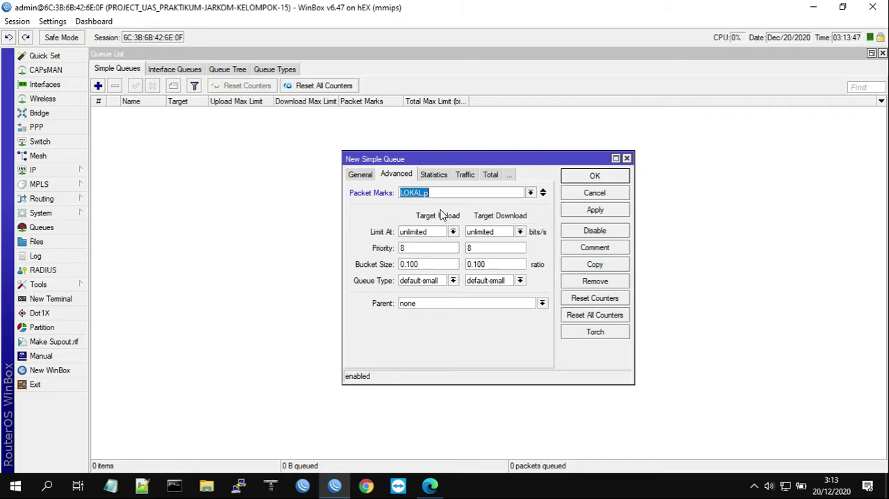
click(594, 211)
click(595, 178)
Widen the Target column of the simple queue list to show the full address
click(186, 113)
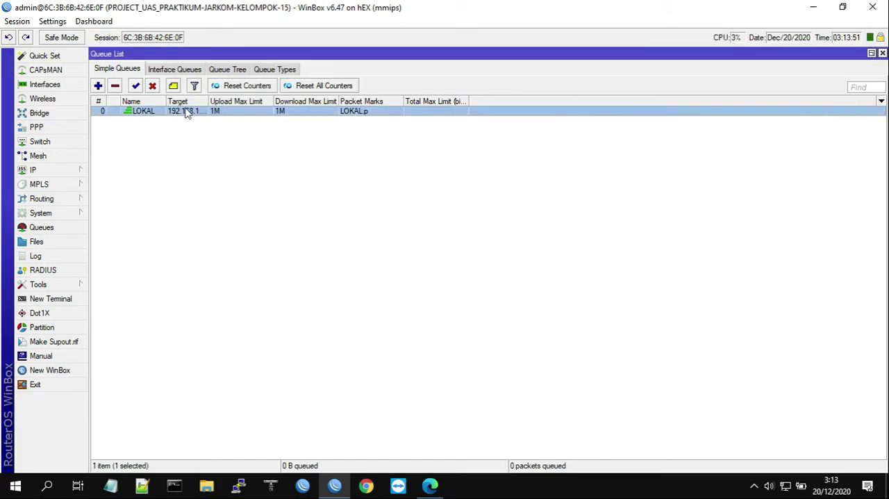
drag(166, 102, 238, 103)
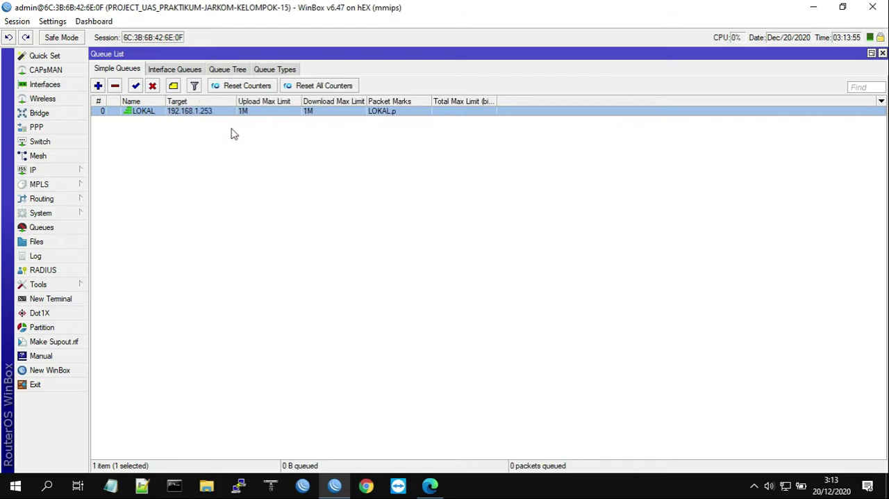
click(231, 207)
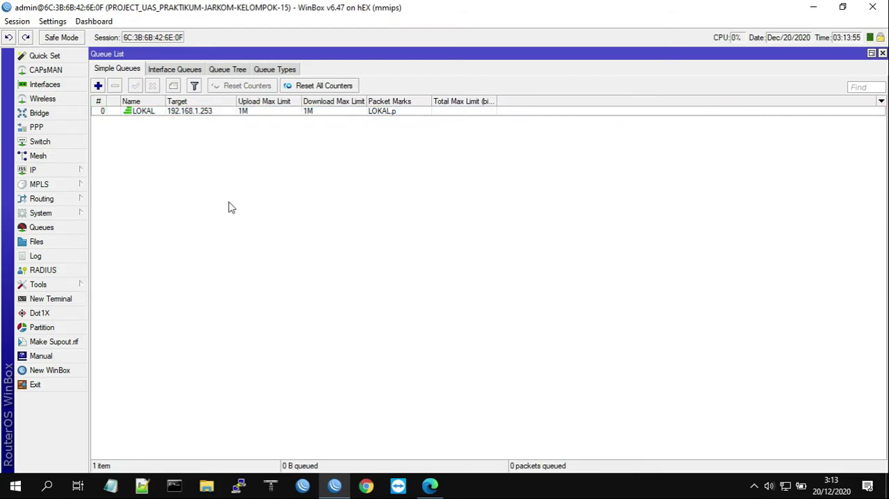
Start a second simple queue named INTER with target 192.168.1.253
click(98, 85)
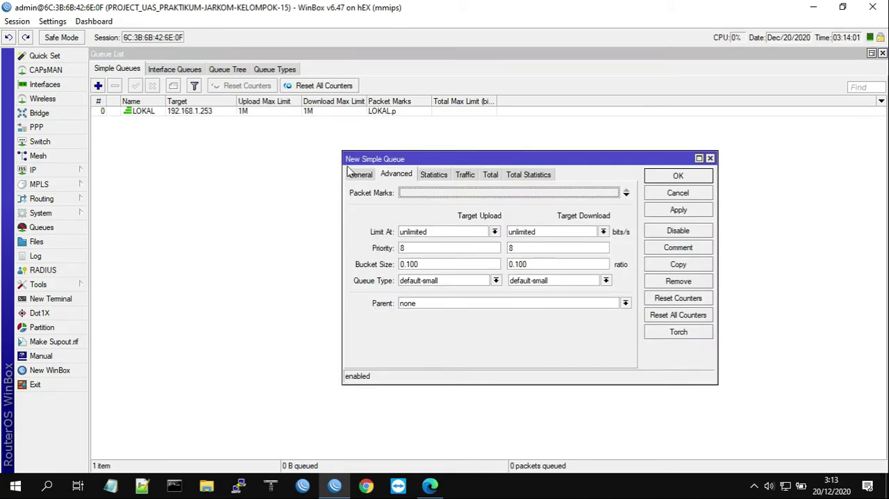
click(355, 175)
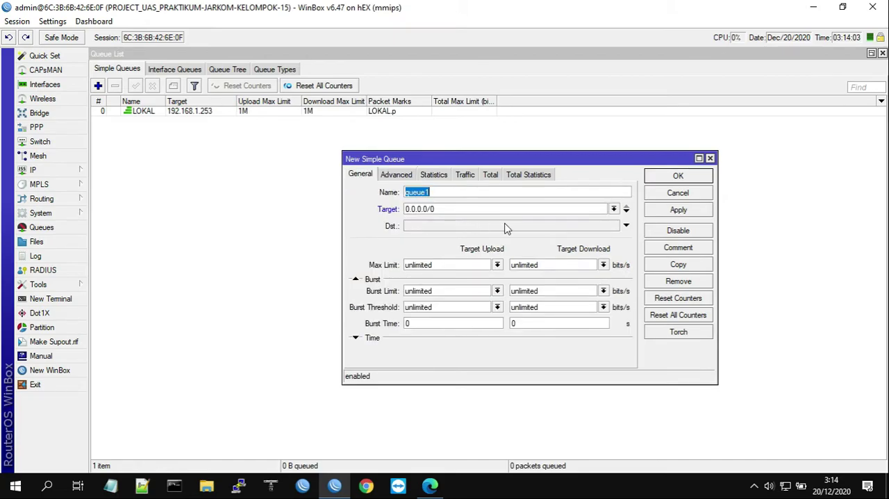
text(l)
double_click(445, 208)
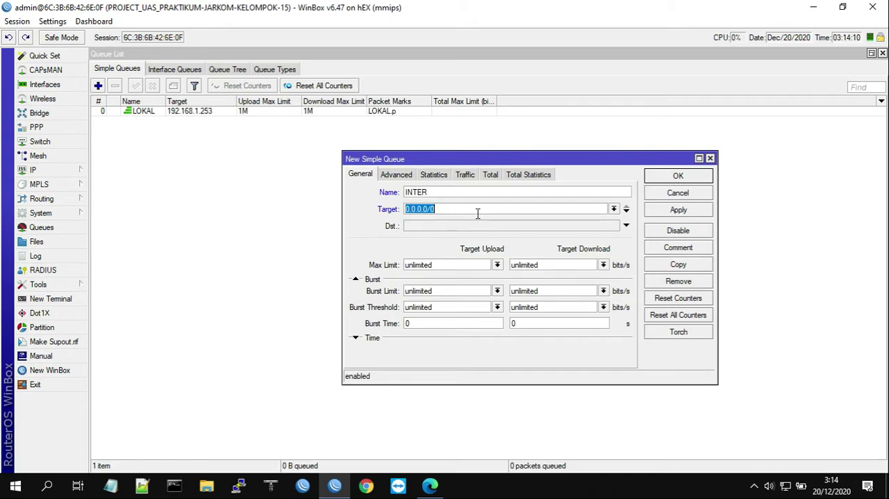
text(192.168.1.253)
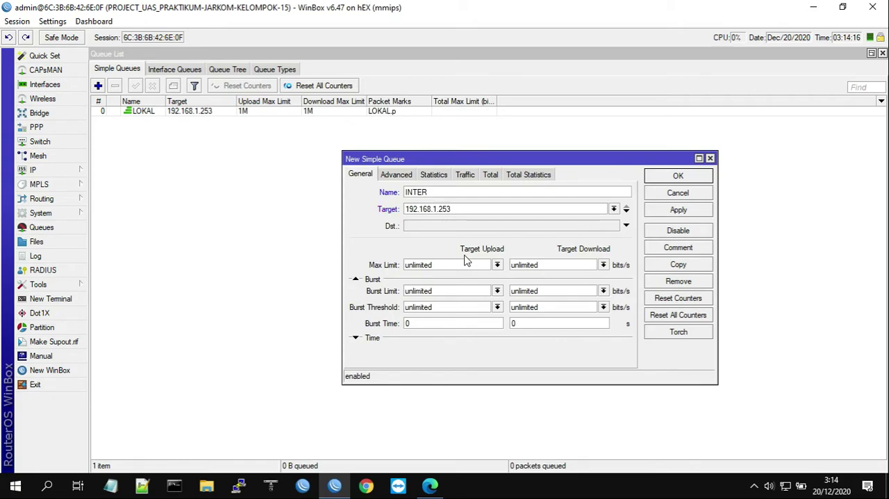
Set the INTER queue's upload and download max limits to 512k each
double_click(457, 265)
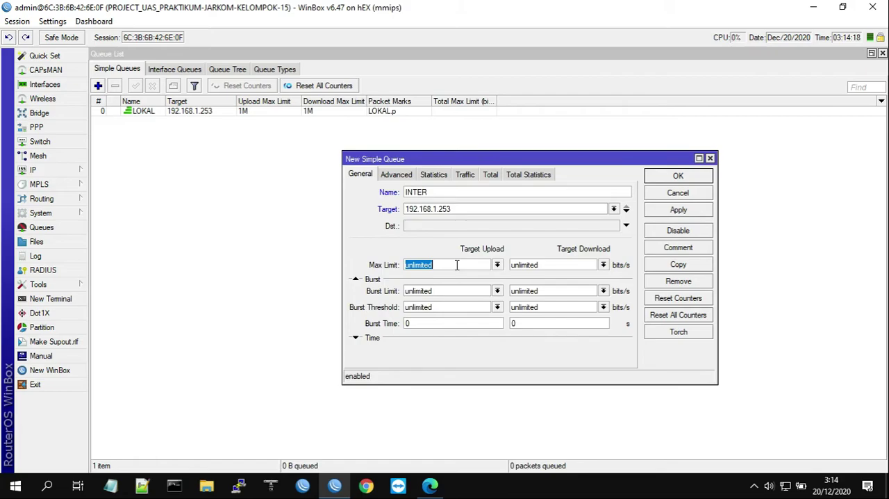
text(512k)
key(Tab)
text(512k)
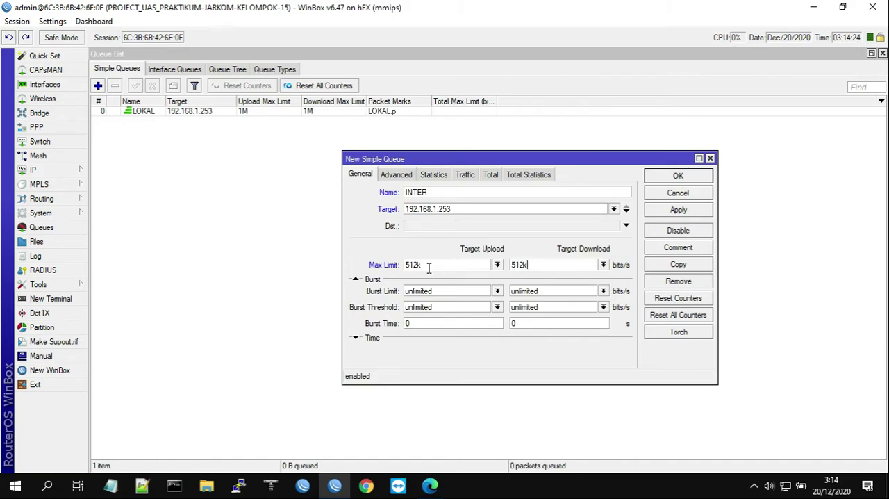
Assign the packet mark INTL.p to the INTER queue and save it
click(393, 176)
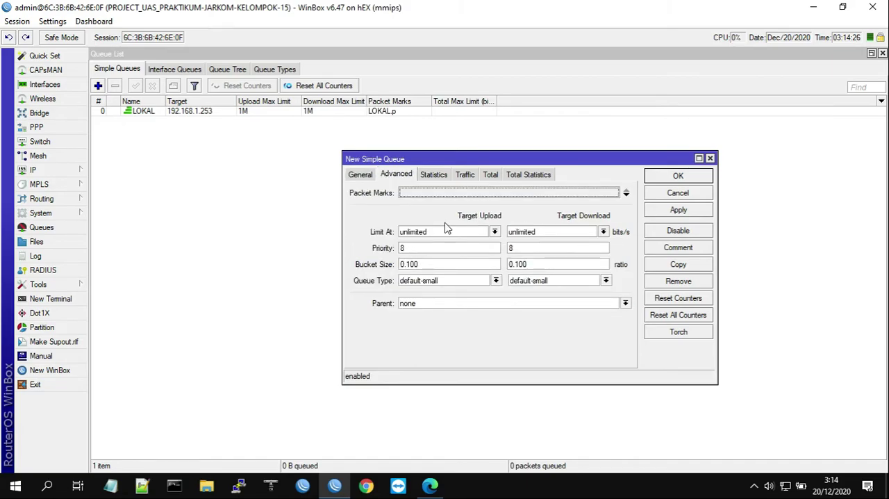
click(611, 194)
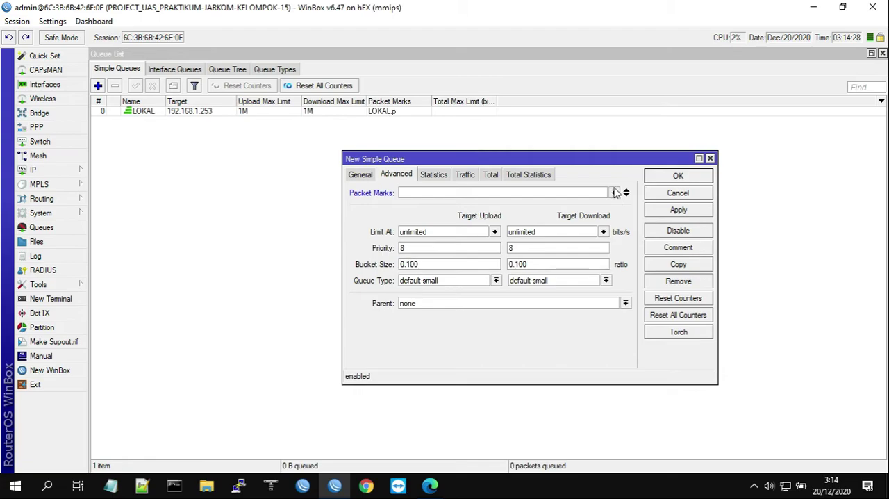
click(613, 193)
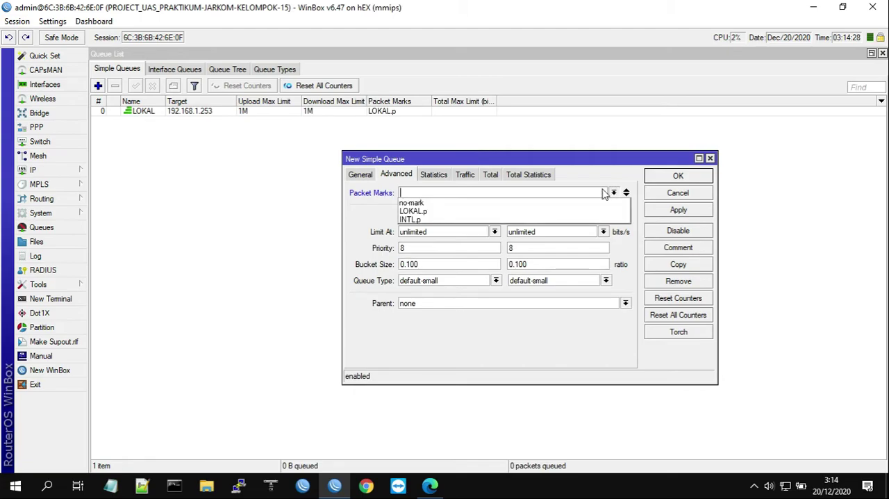
click(448, 220)
click(675, 212)
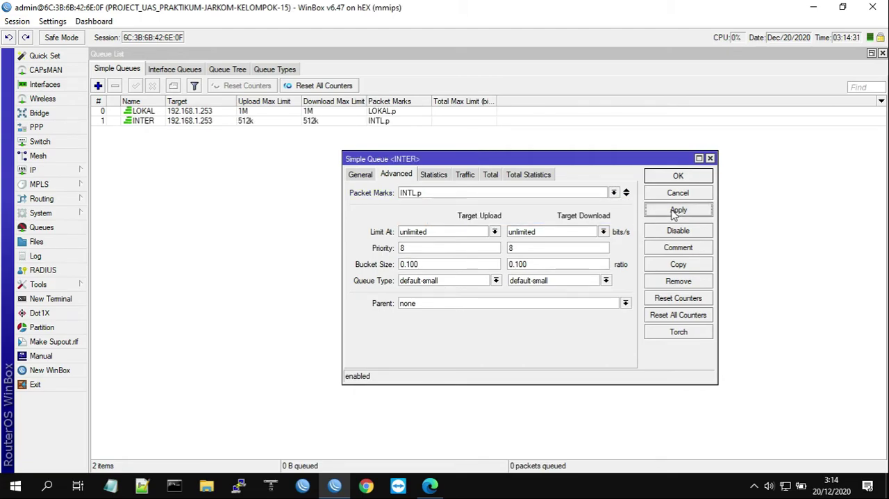
click(681, 173)
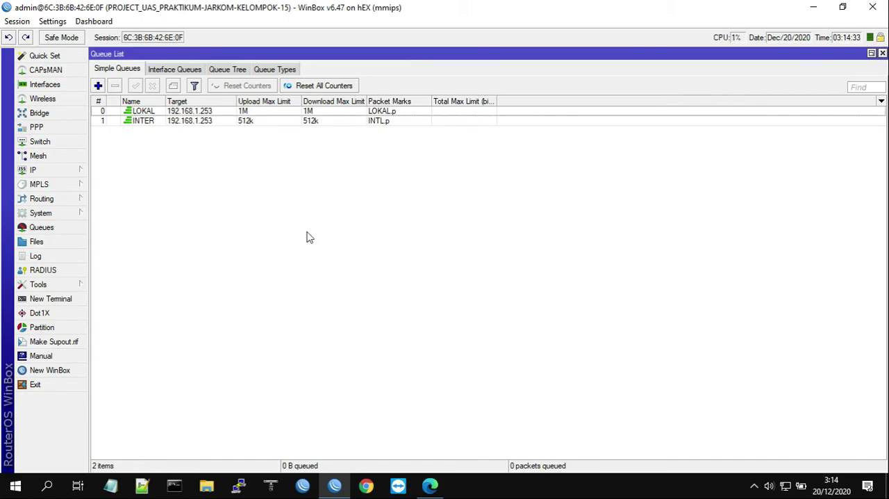
click(212, 112)
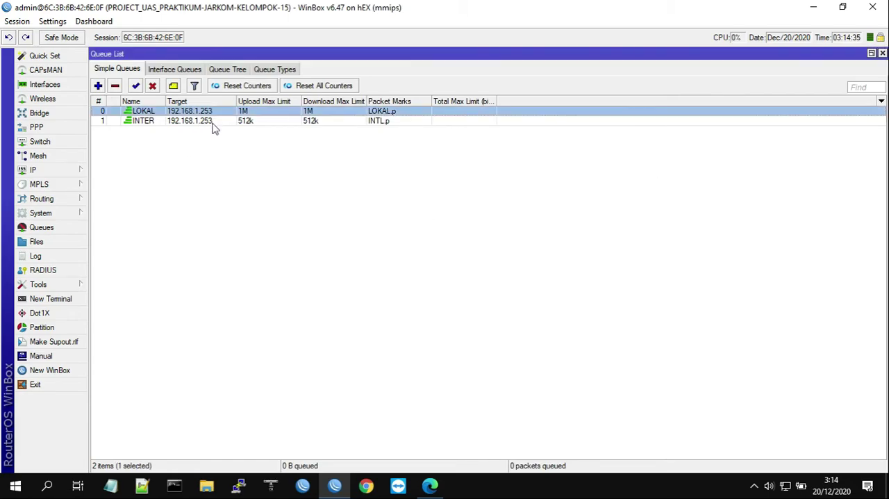
ctrl+click(212, 123)
click(319, 243)
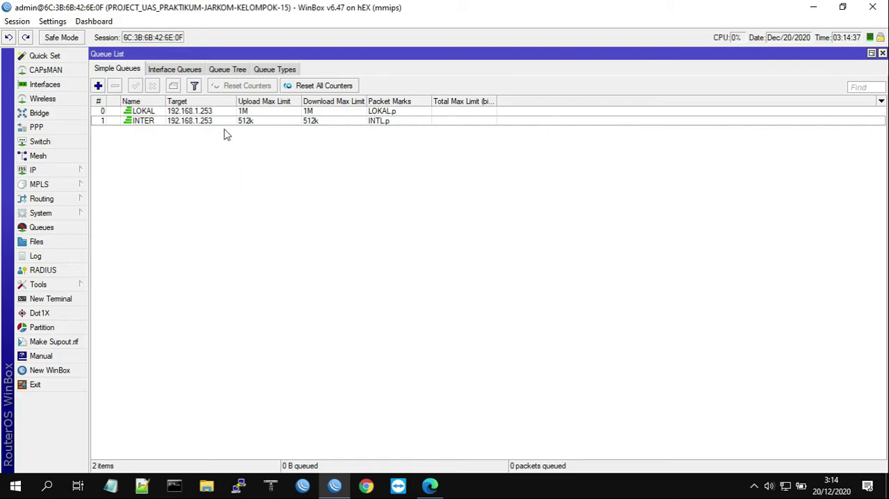
click(234, 112)
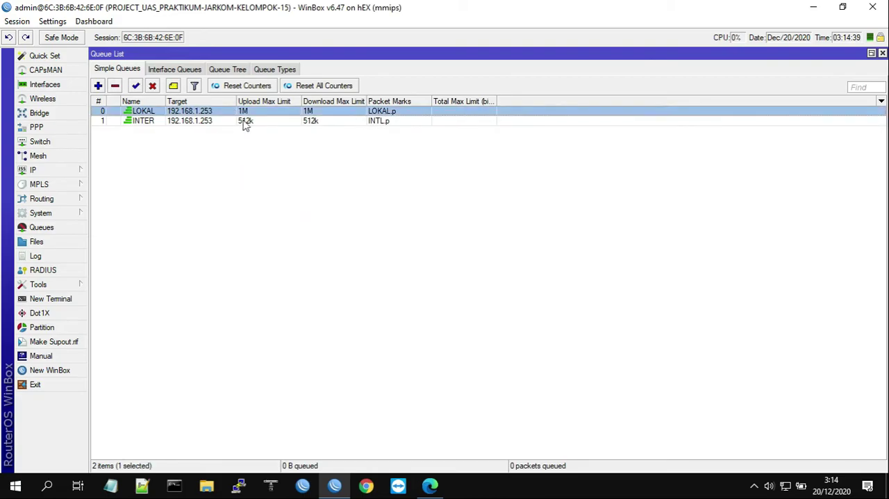
click(245, 124)
click(318, 207)
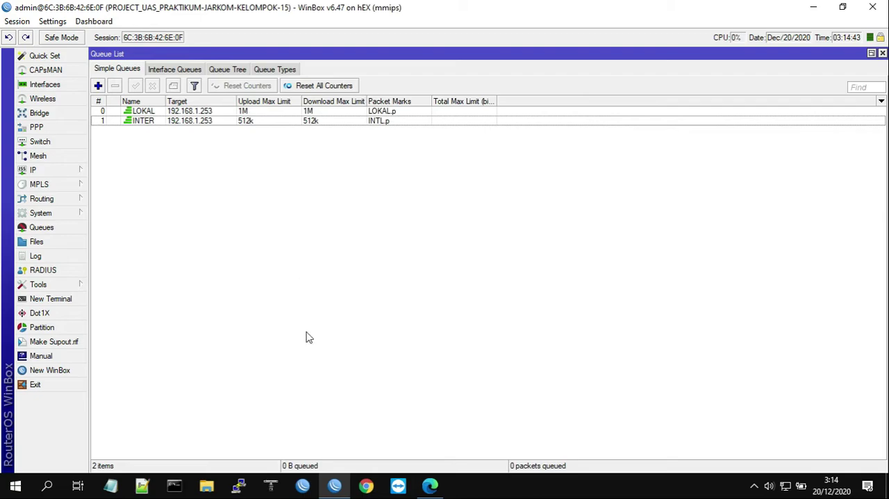
Switch to Chrome, open speedtest.net and run a speed test against the Smartfren Telecom server in Jakarta
click(381, 490)
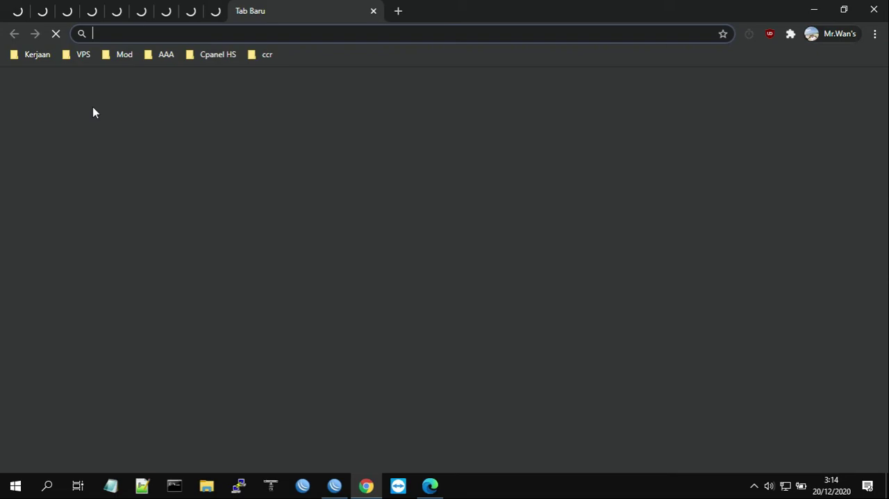
click(109, 34)
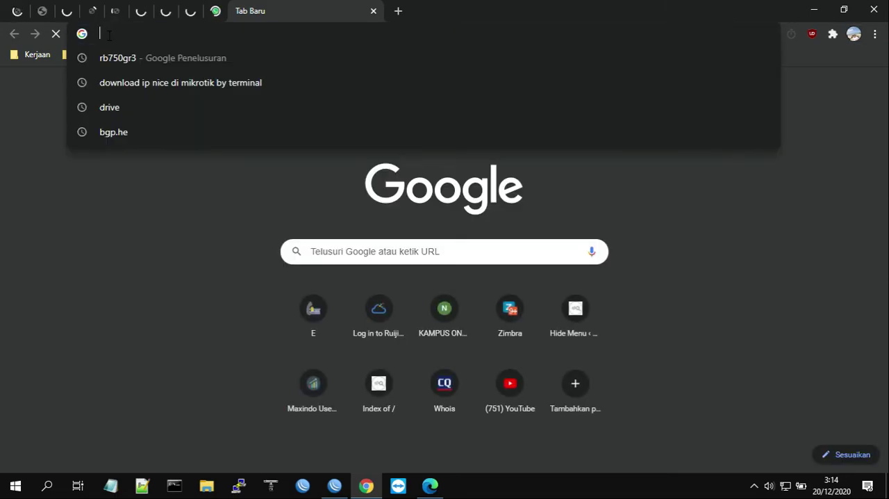
text(spe)
key(Return)
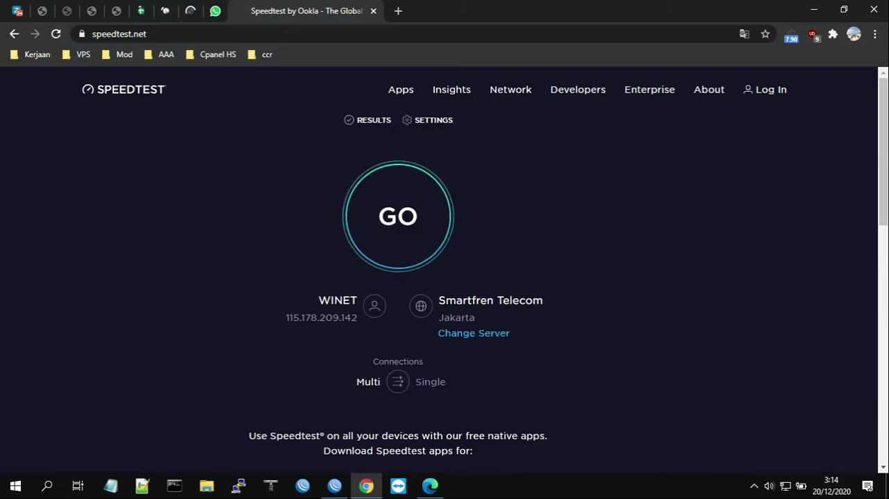
double_click(486, 315)
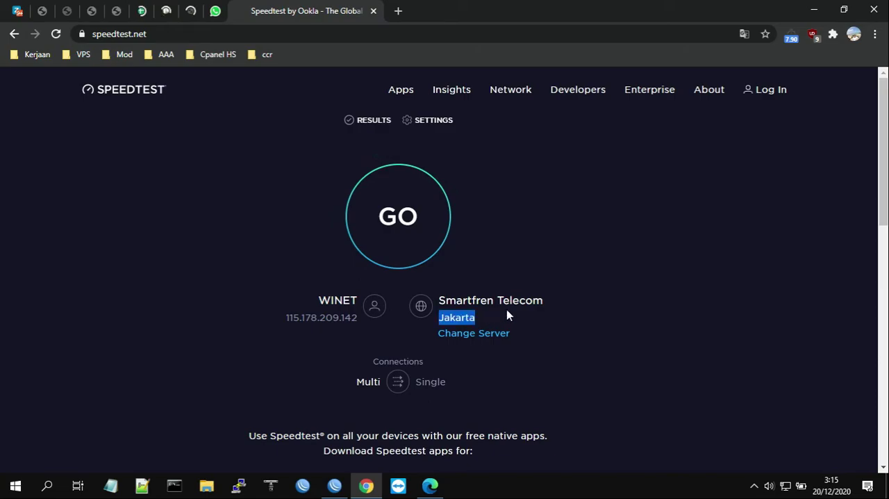
click(490, 214)
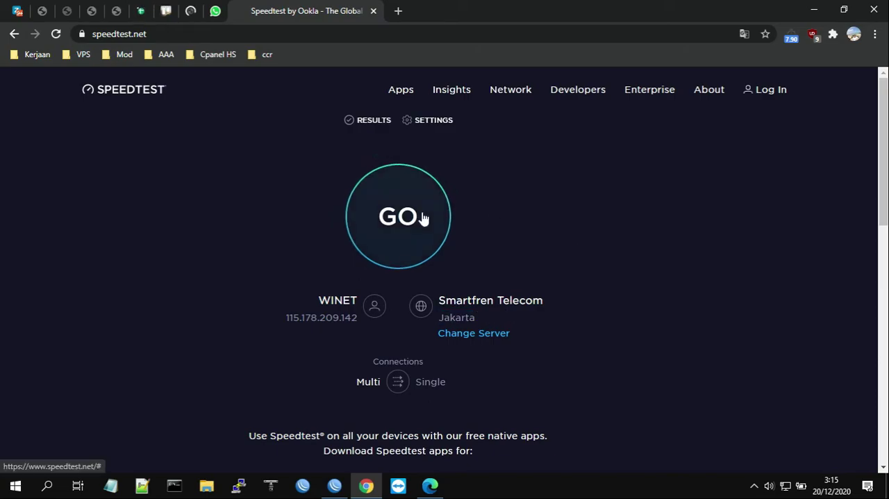
click(423, 218)
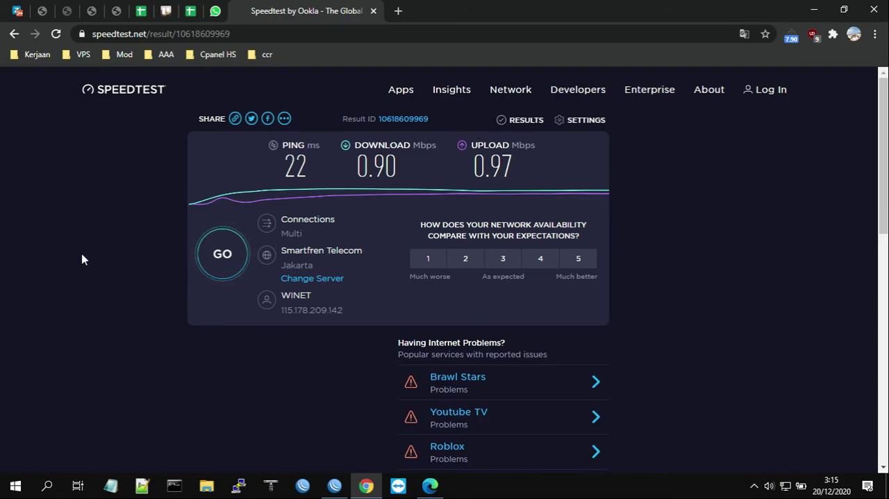
Change the test server to Viewqwest Pte Ltd in Singapore and run the speed test again
click(311, 279)
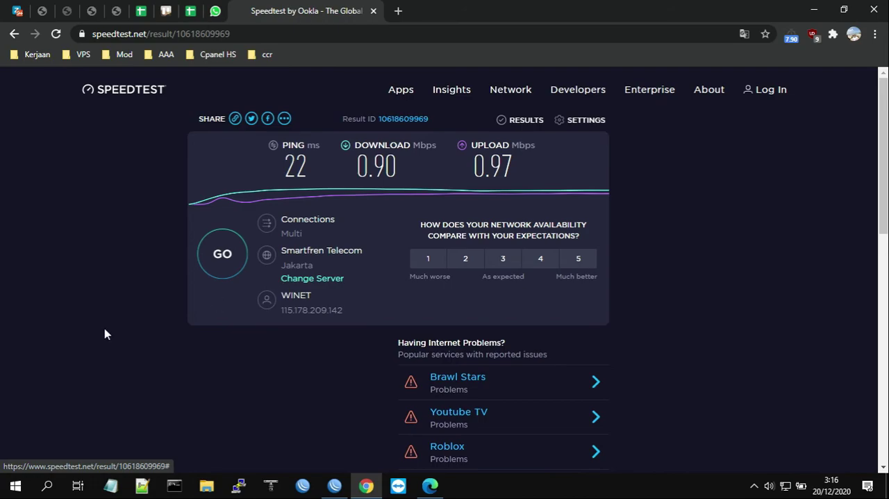
text(singa)
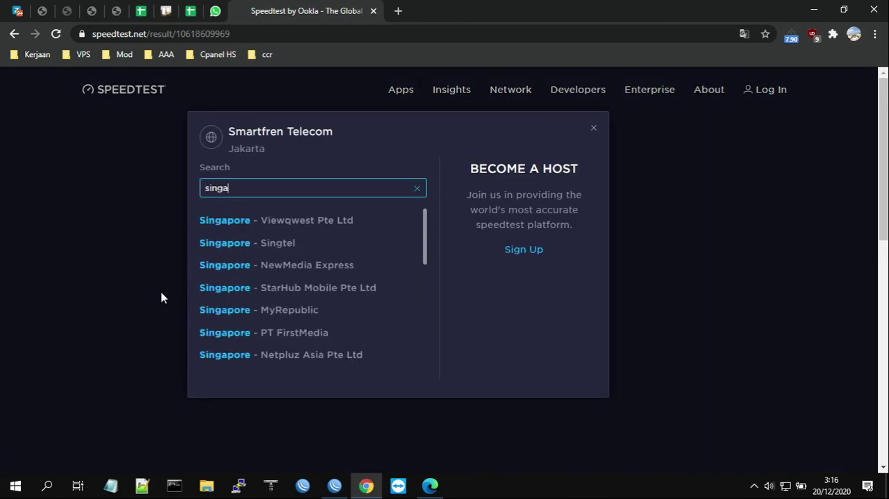
click(230, 221)
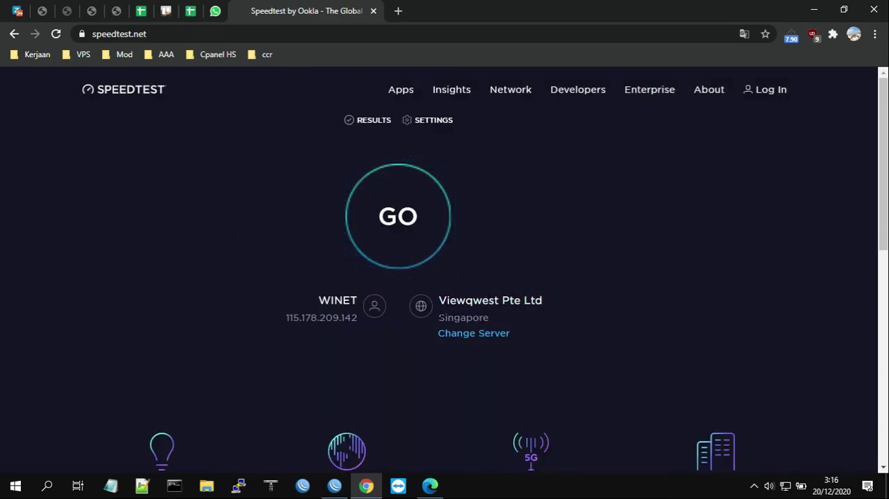
drag(441, 317, 506, 318)
click(601, 260)
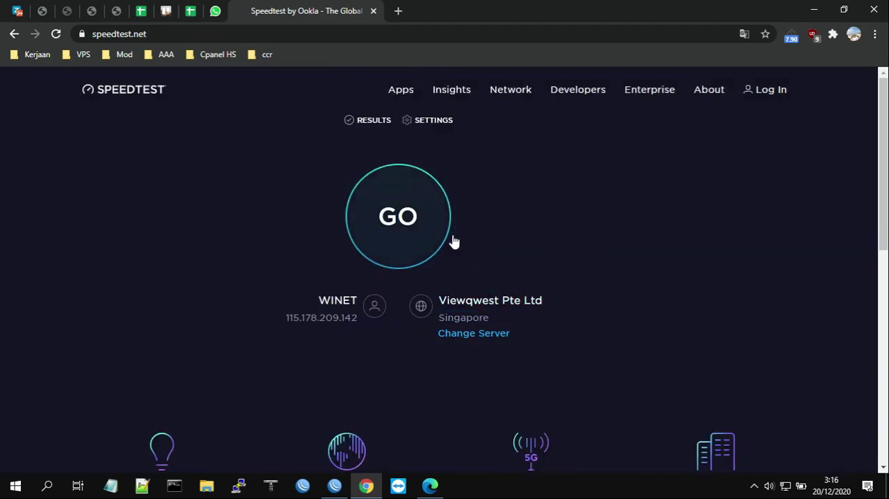
click(395, 251)
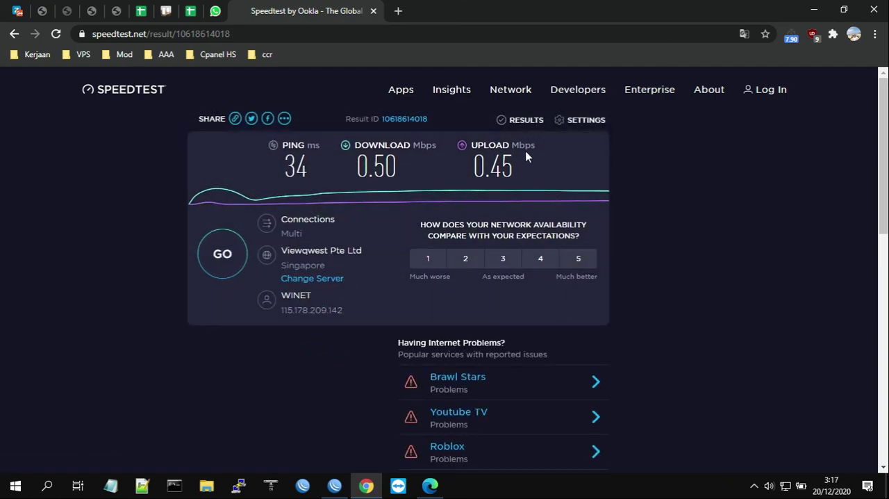
Check the download and upload speeds in the Singapore speed test result
drag(357, 167, 405, 168)
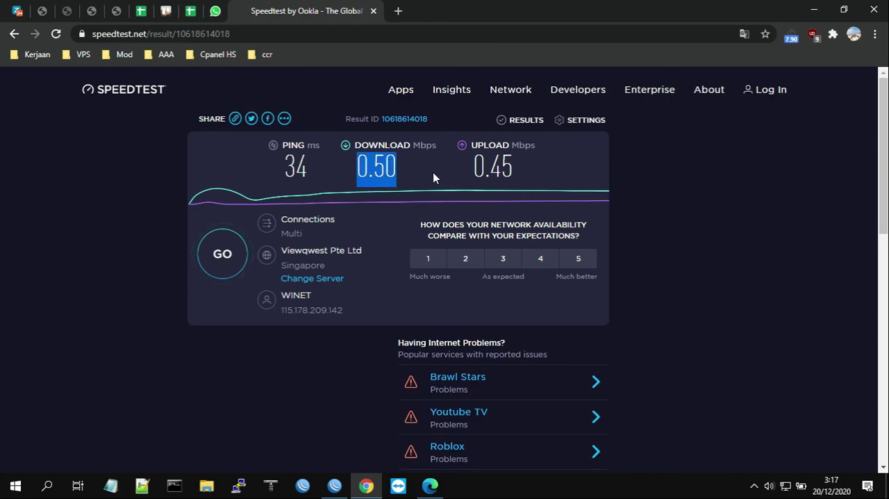
drag(473, 167, 520, 173)
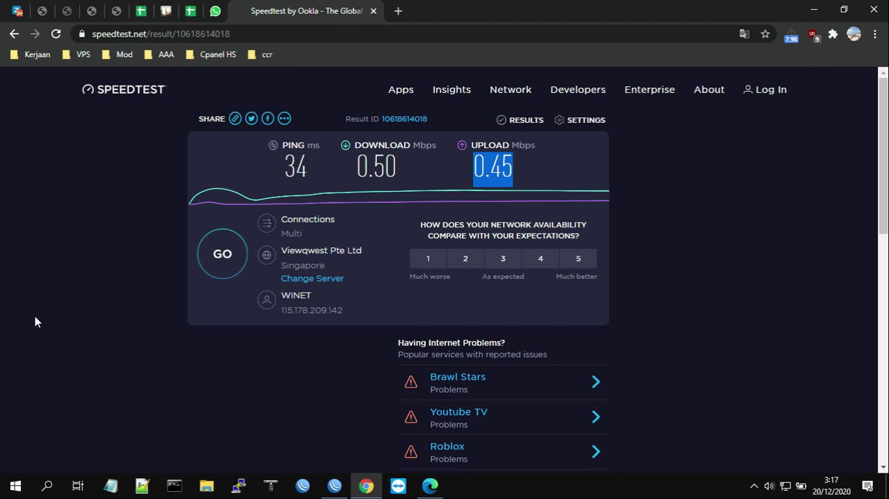
click(876, 10)
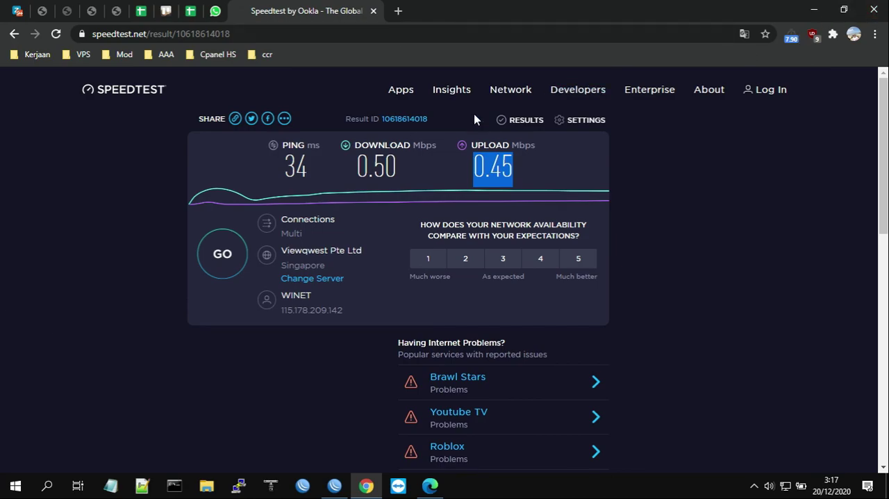